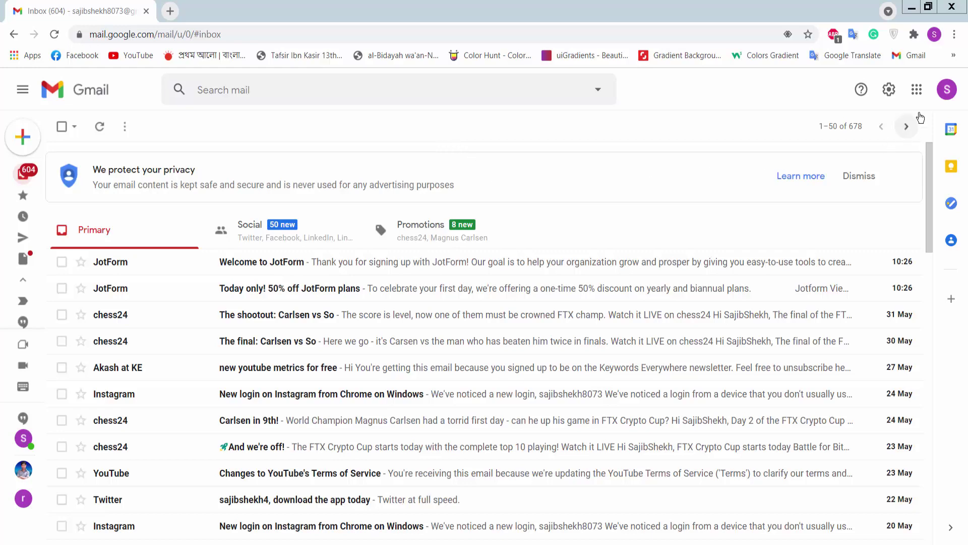
# Open Google Forms from the Google apps list in Gmail and create a new blank form.
pyautogui.click(920, 93)
pyautogui.scroll(-8, 879, 296)
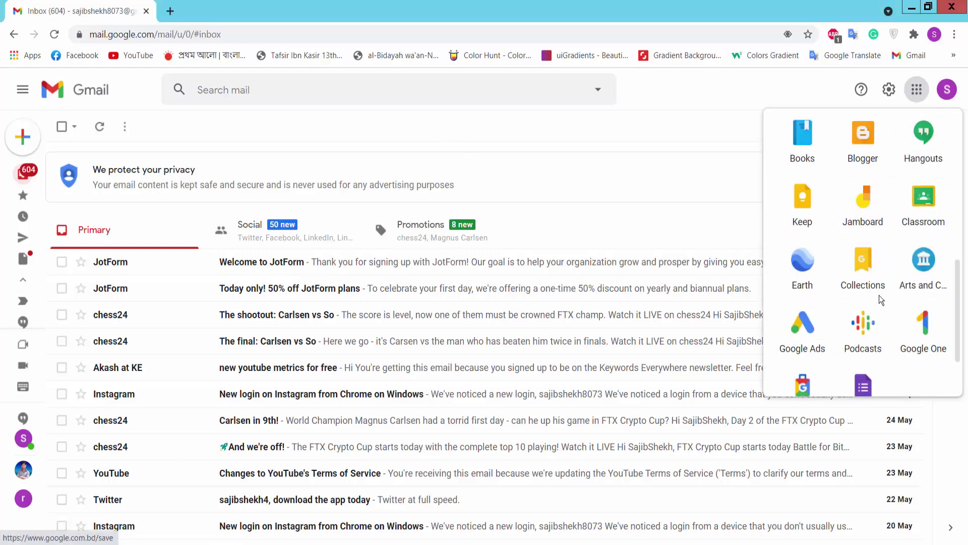
pyautogui.click(866, 309)
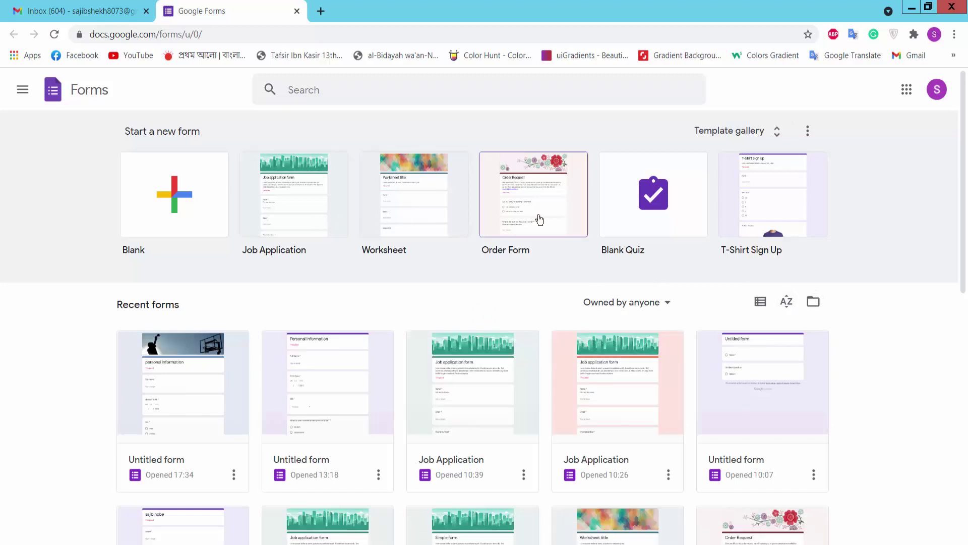
pyautogui.click(172, 198)
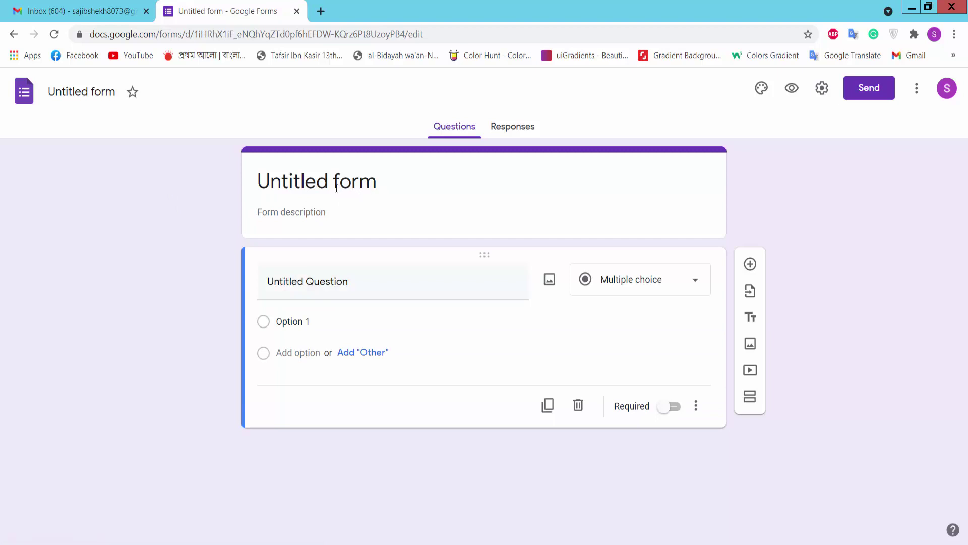
# Replace the form title with "Personal Information", copied from the google form list in Notepad.
pyautogui.click(266, 187)
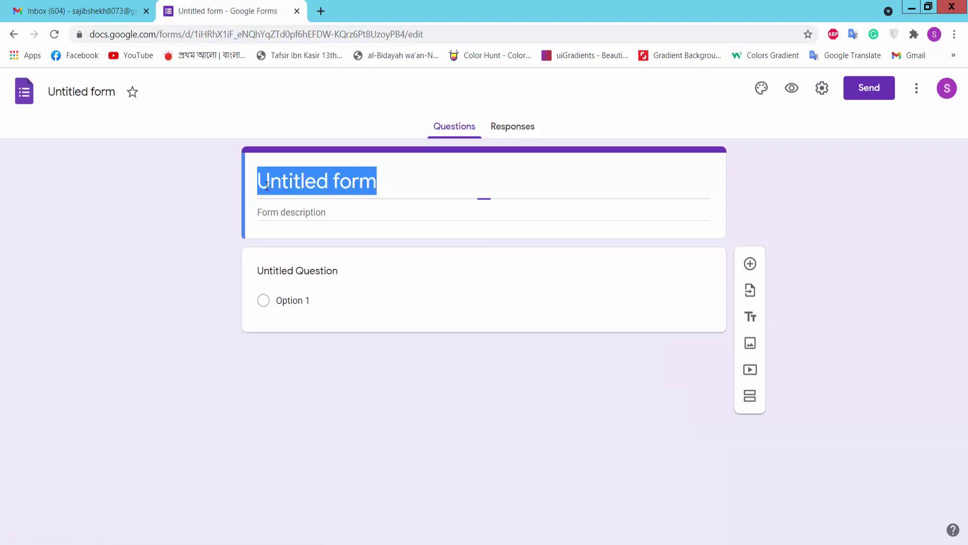
pyautogui.click(305, 181)
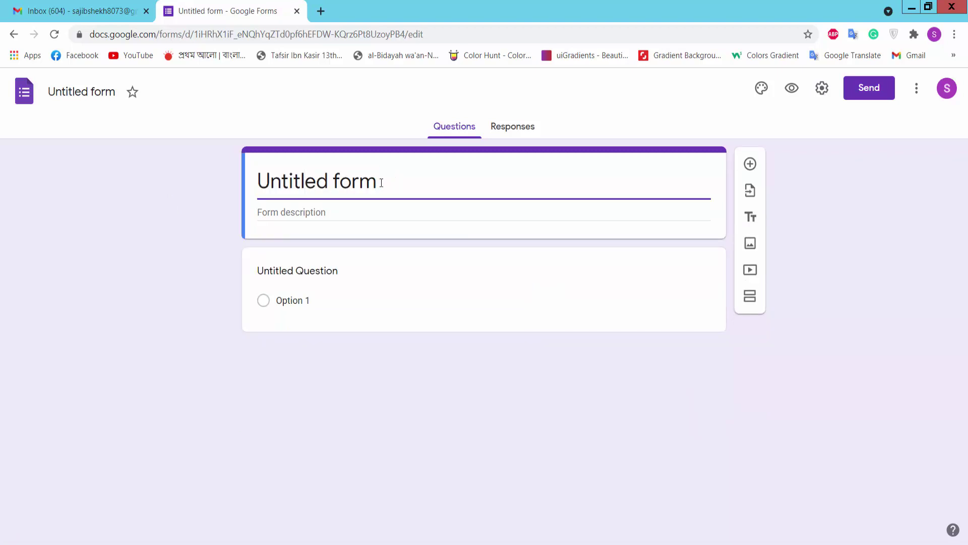
pyautogui.moveTo(382, 183); pyautogui.dragTo(258, 184)
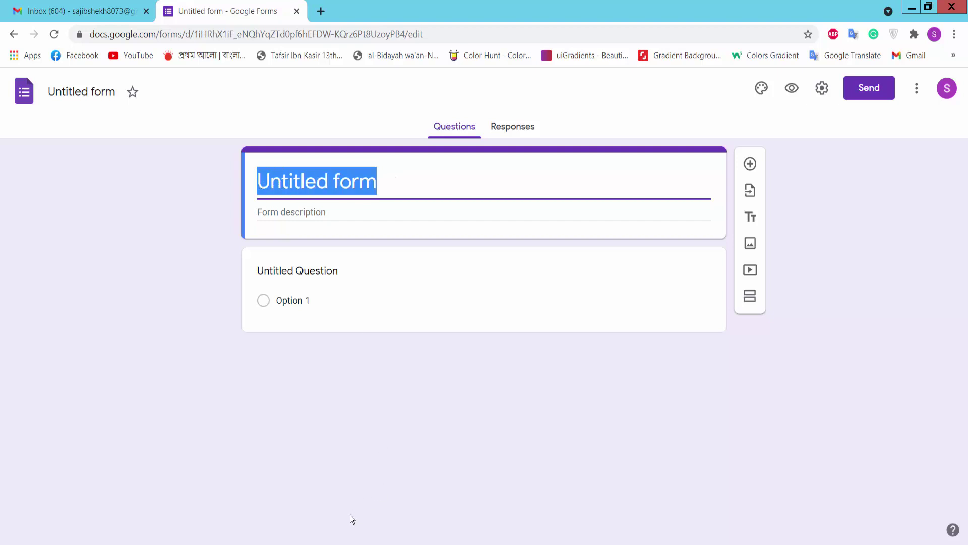
pyautogui.click(376, 510)
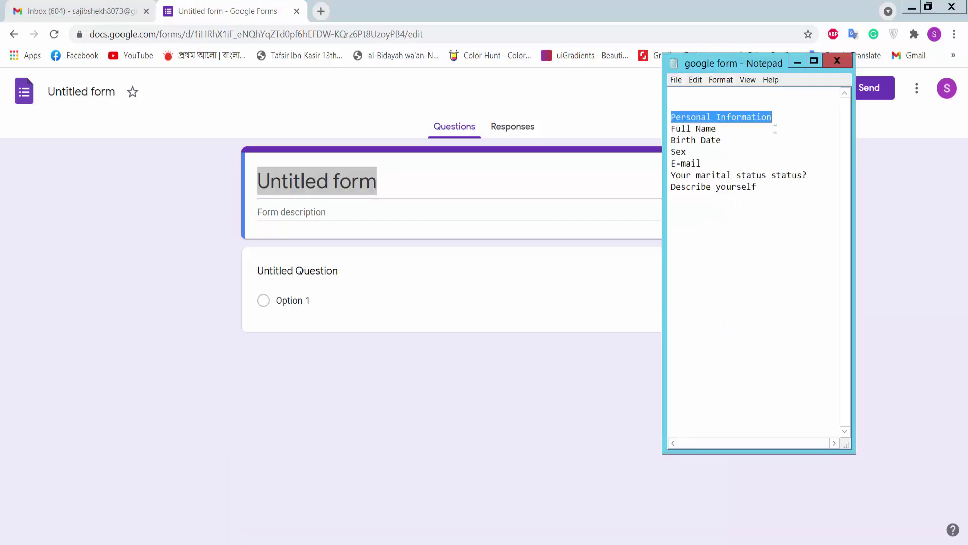
pyautogui.moveTo(773, 117); pyautogui.dragTo(668, 117)
pyautogui.hotkey('ctrl', 'c')
pyautogui.click(409, 184)
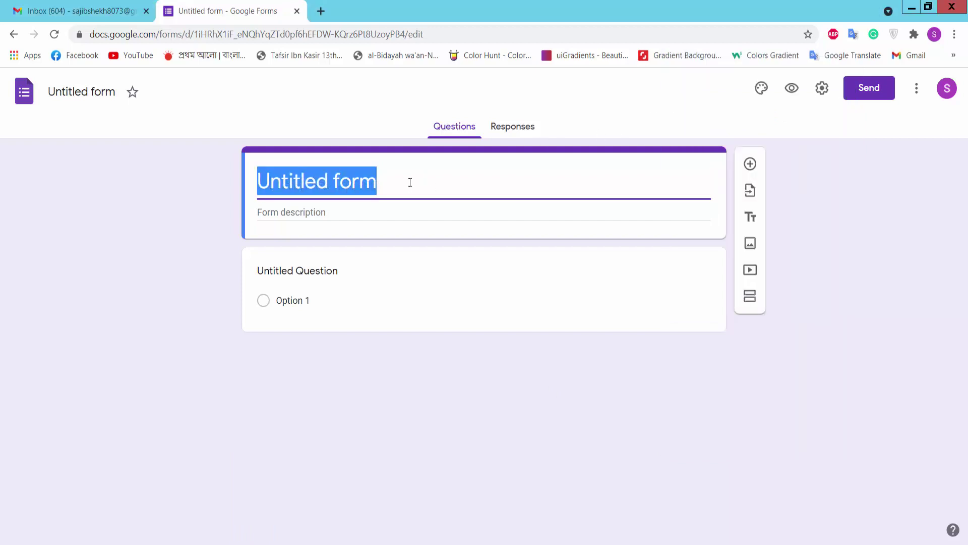
pyautogui.hotkey('ctrl', 'v')
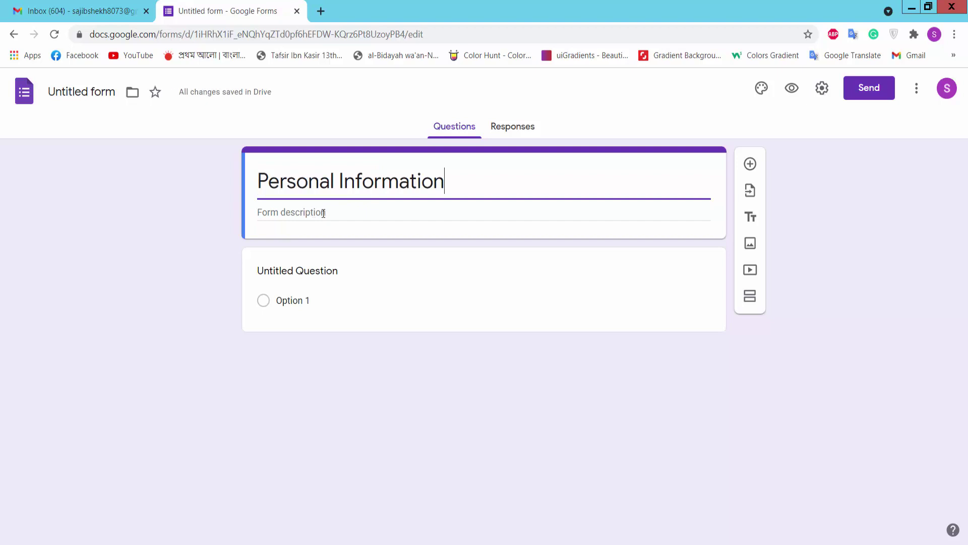
pyautogui.click(308, 214)
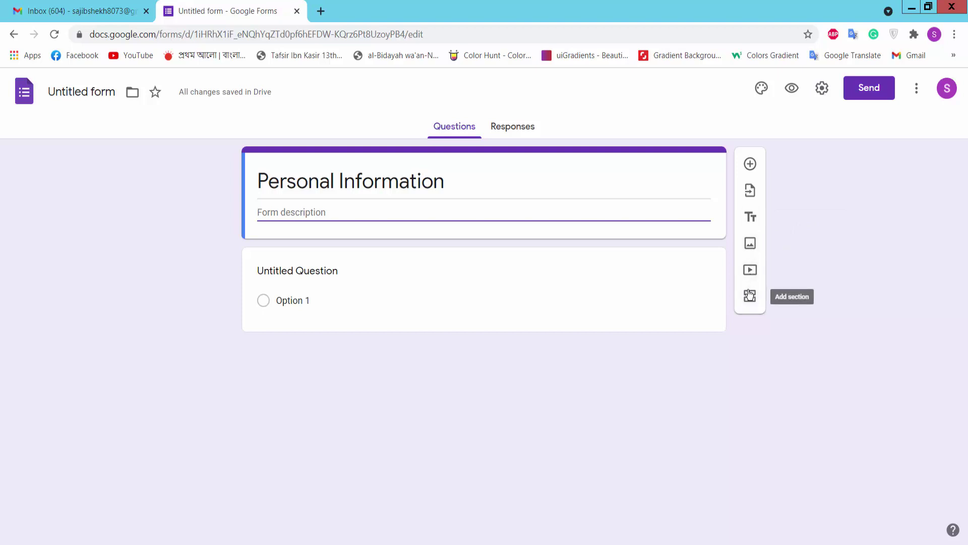
# Add a question below the form header and title it "Full Name", copied from the Notepad list.
pyautogui.click(750, 164)
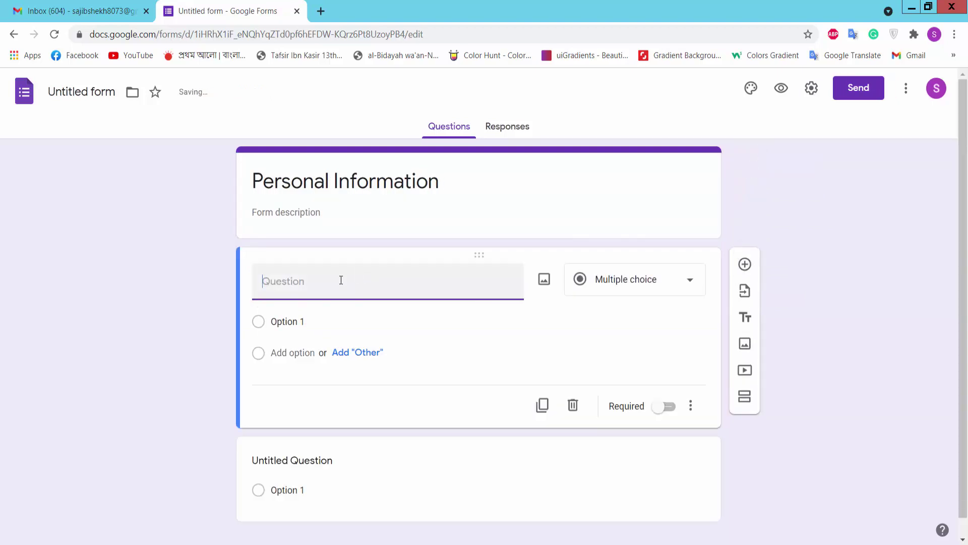
pyautogui.hotkey('alt', 'Tab')
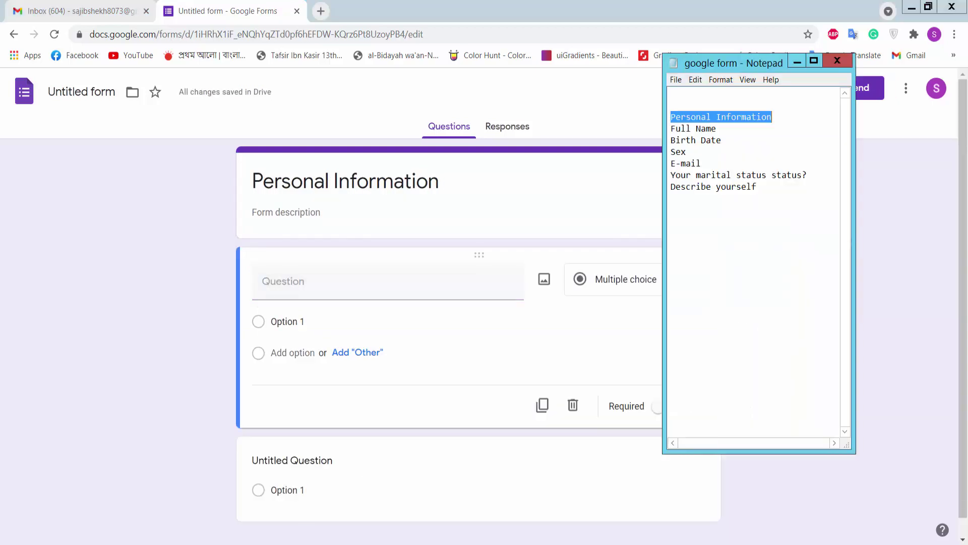
pyautogui.moveTo(718, 128); pyautogui.dragTo(653, 128)
pyautogui.hotkey('ctrl', 'c')
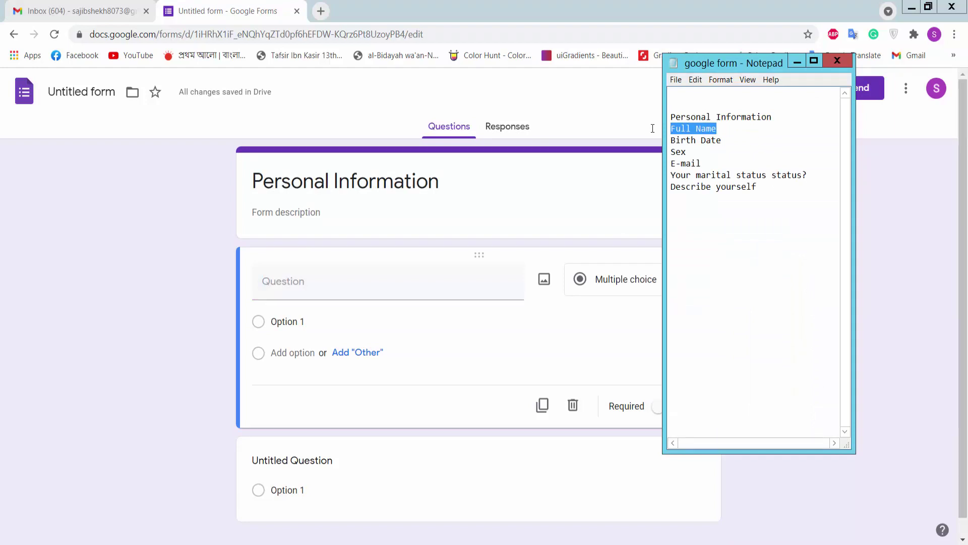
pyautogui.click(295, 288)
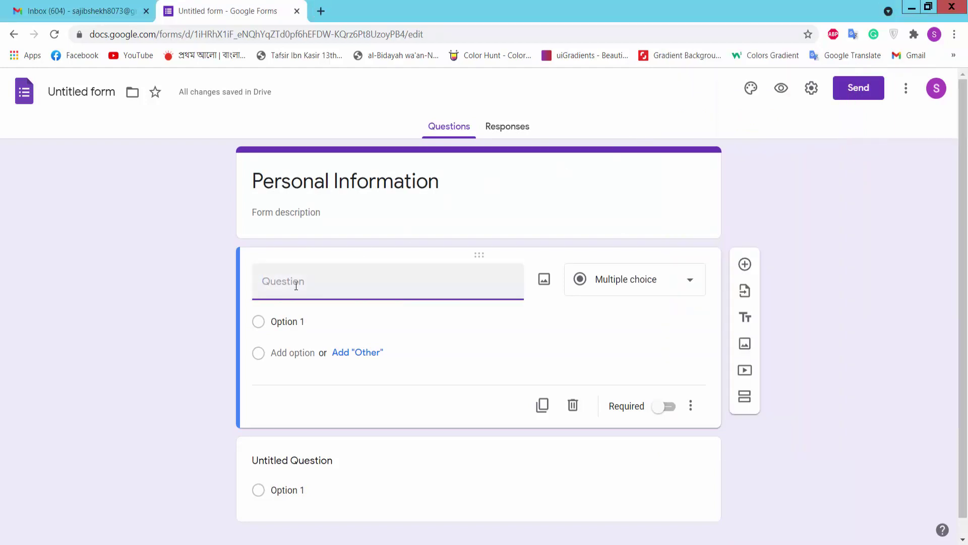
pyautogui.hotkey('ctrl', 'v')
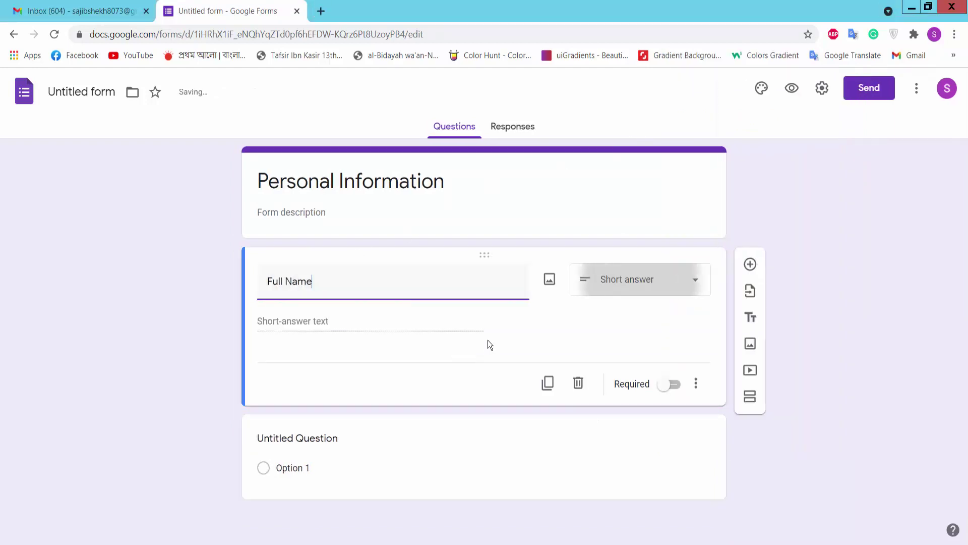
# Set the Full Name question to the Short answer type and make it required.
pyautogui.click(695, 281)
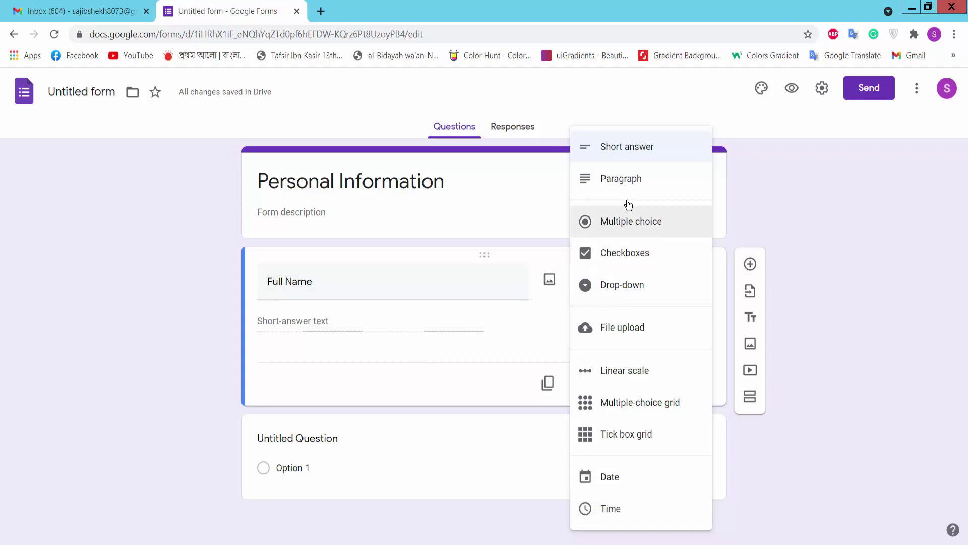
pyautogui.click(627, 148)
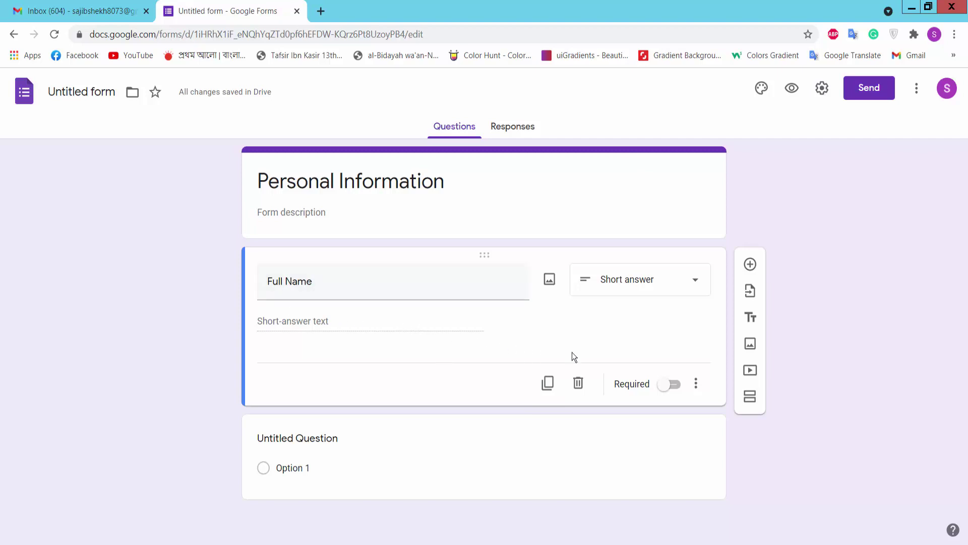
pyautogui.click(671, 386)
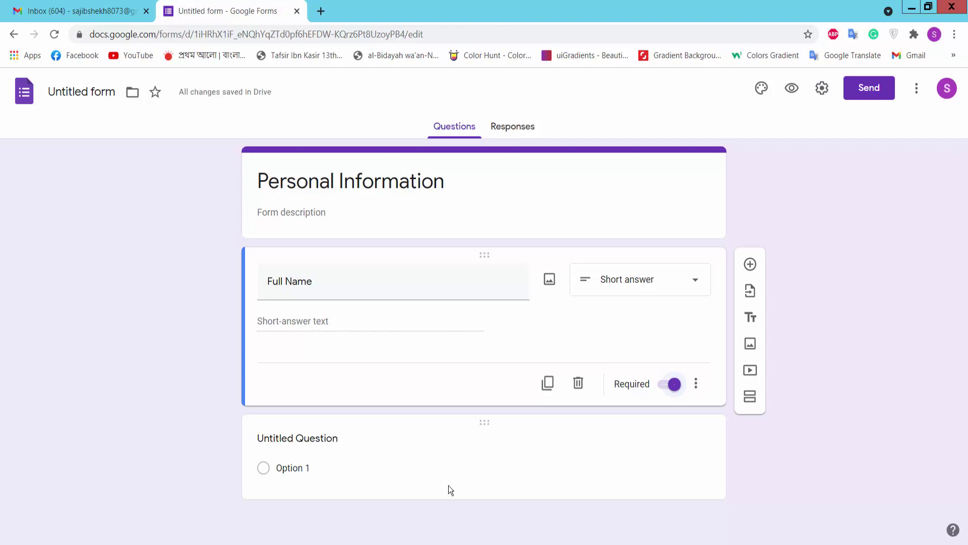
# Add a question below Full Name and title it "Birth Date", copied from the Notepad list.
pyautogui.click(750, 263)
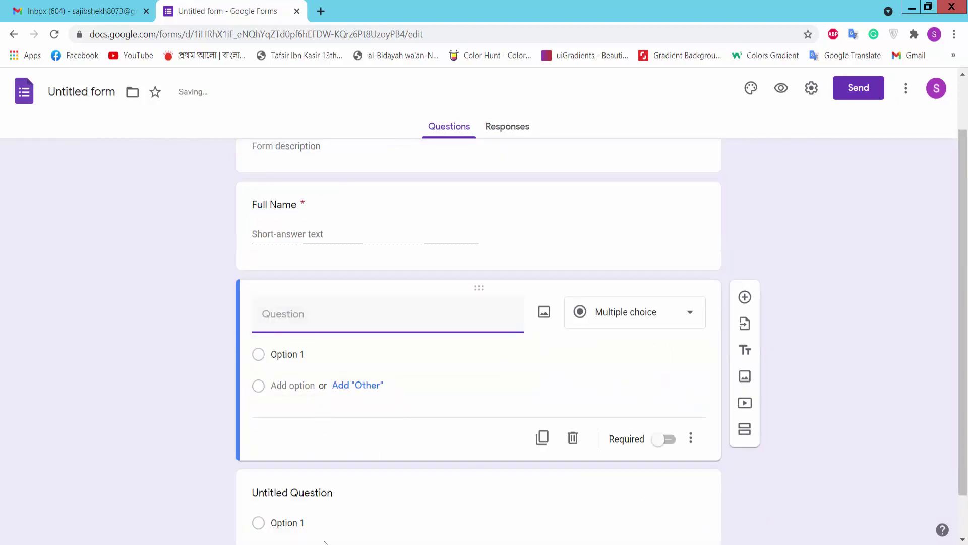
pyautogui.click(326, 543)
pyautogui.moveTo(728, 140); pyautogui.dragTo(669, 145)
pyautogui.hotkey('ctrl', 'c')
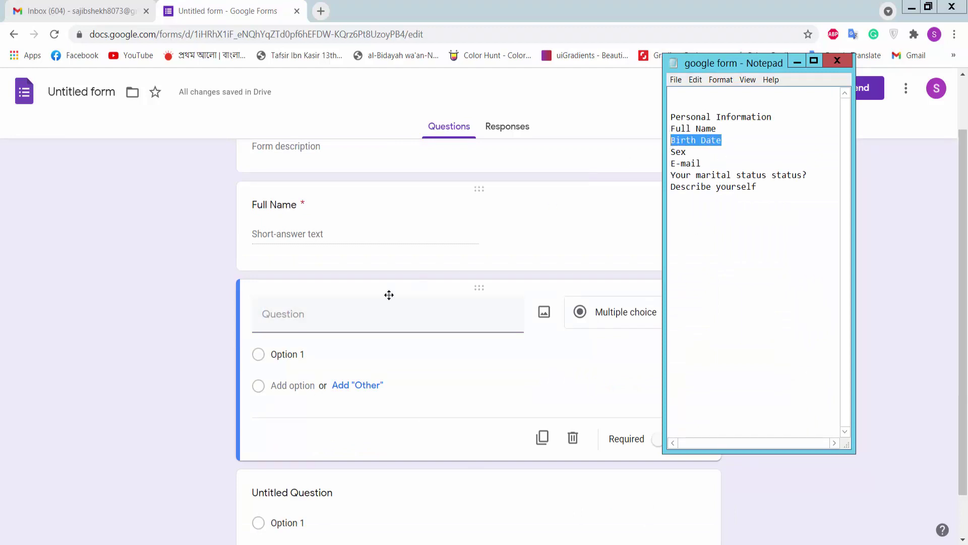
pyautogui.click(293, 323)
pyautogui.hotkey('ctrl', 'v')
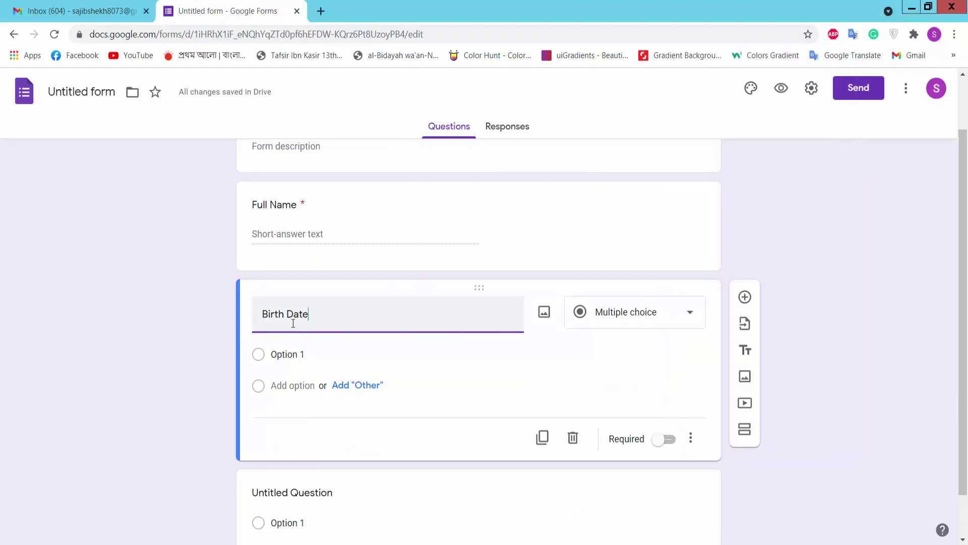
# Set the Birth Date question to the Date type and make it required.
pyautogui.click(690, 316)
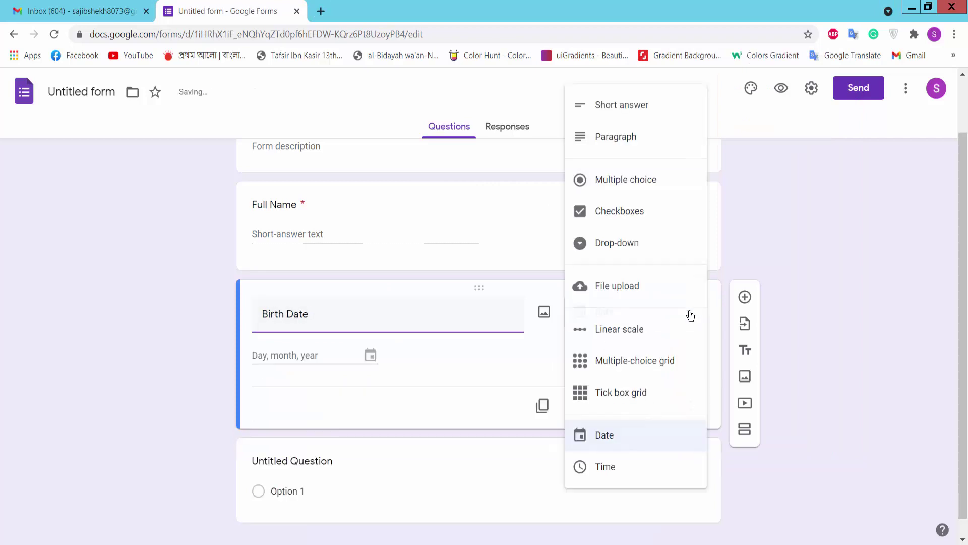
pyautogui.click(602, 437)
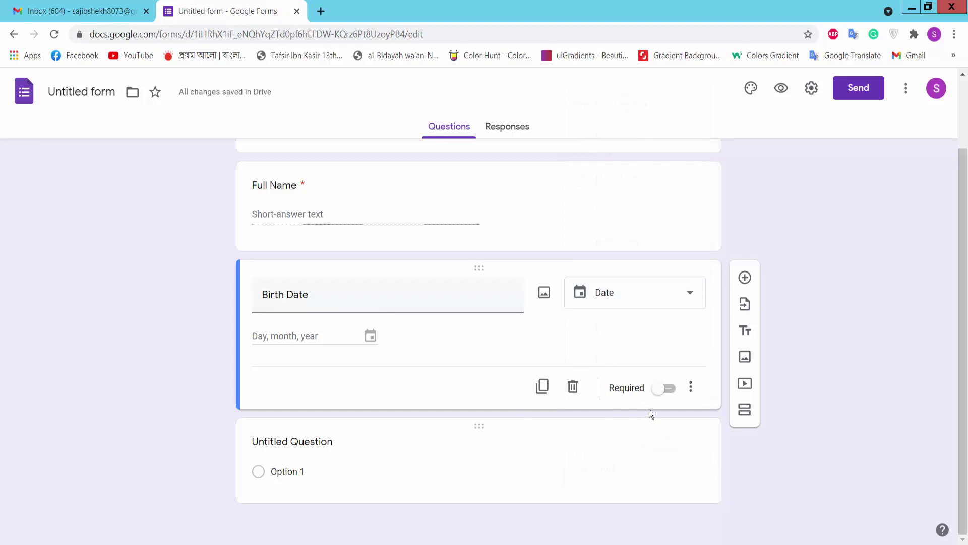
pyautogui.click(662, 389)
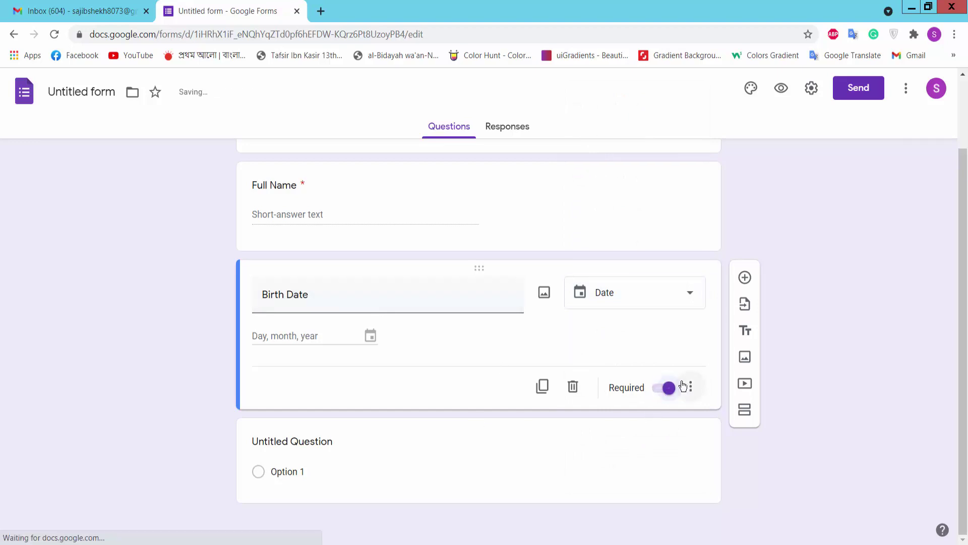
# Add a question below Birth Date and title it "Sex", copied from the Notepad list.
pyautogui.click(746, 278)
pyautogui.click(354, 544)
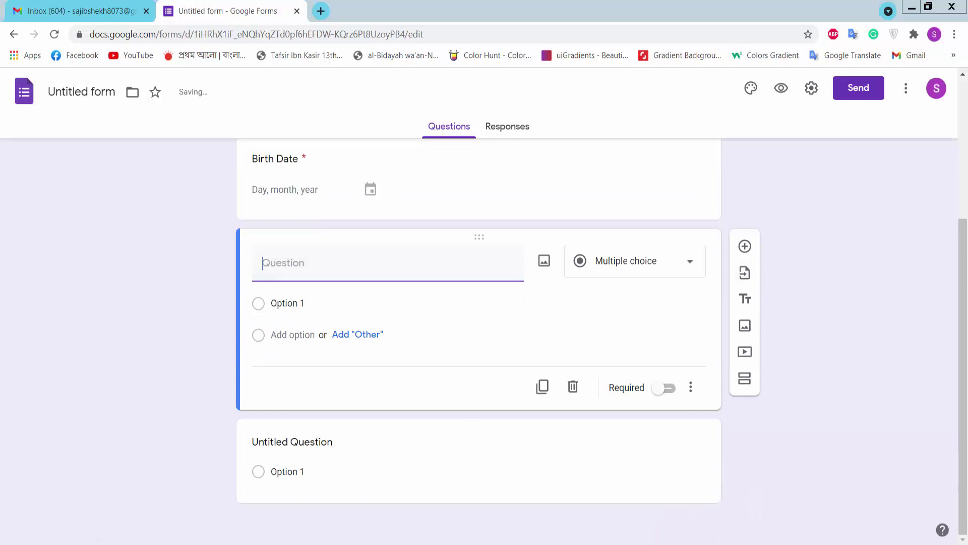
pyautogui.moveTo(697, 151); pyautogui.dragTo(656, 155)
pyautogui.hotkey('ctrl', 'c')
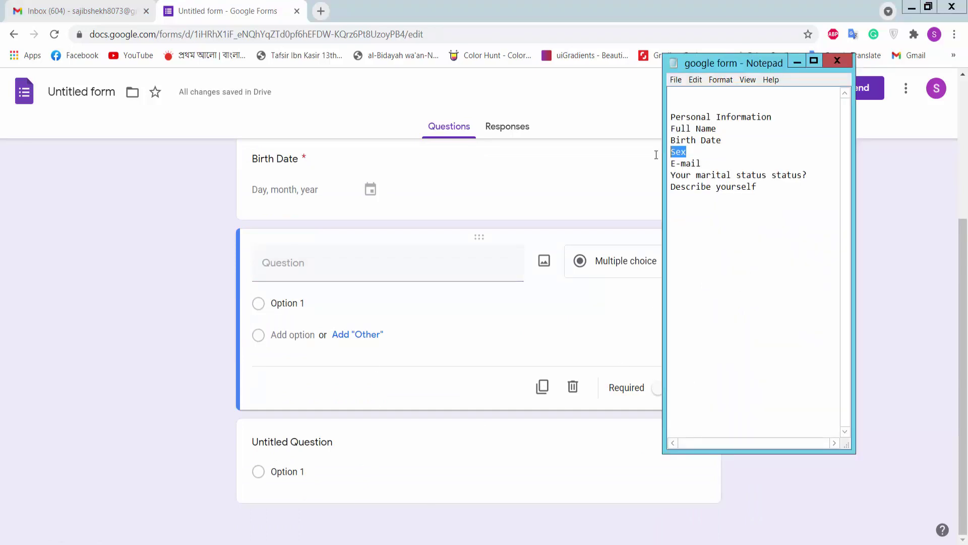
pyautogui.click(301, 270)
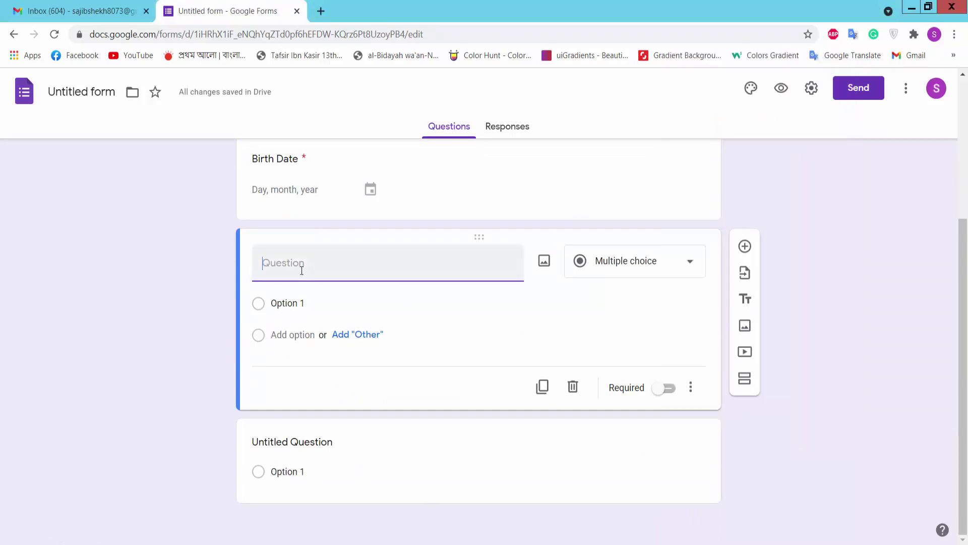
pyautogui.hotkey('ctrl', 'v')
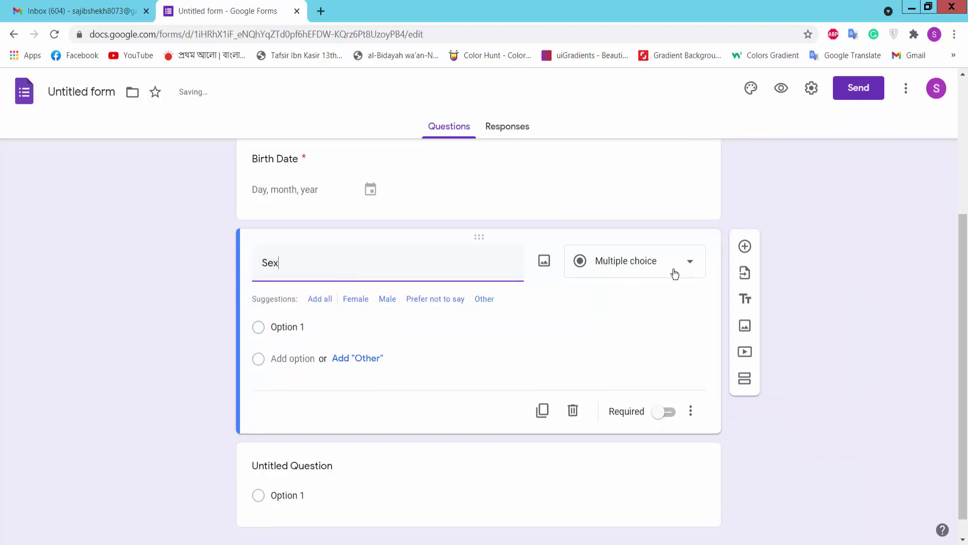
# Give the Sex question the Multiple choice type with the options "Male" and "Female", and make it required.
pyautogui.click(651, 269)
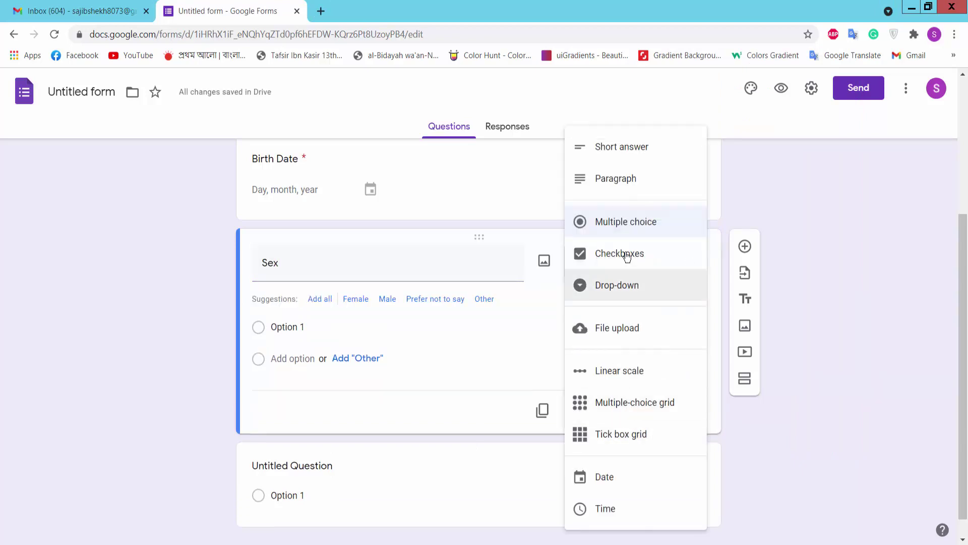
pyautogui.click(622, 225)
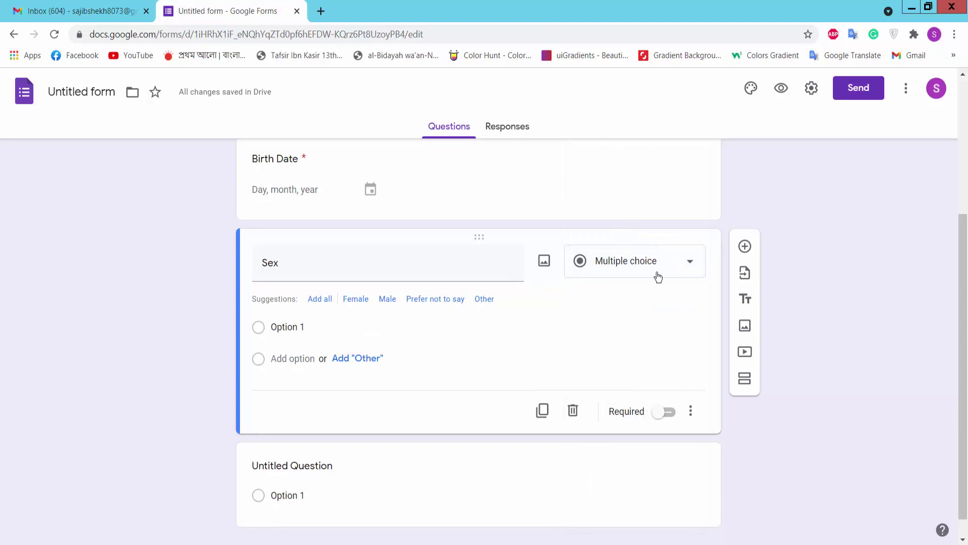
pyautogui.click(314, 328)
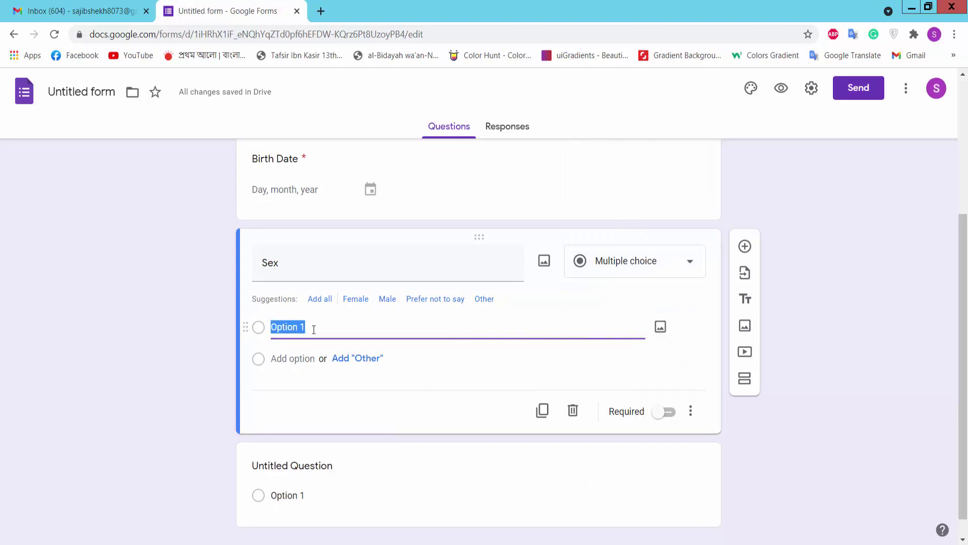
pyautogui.write('Male')
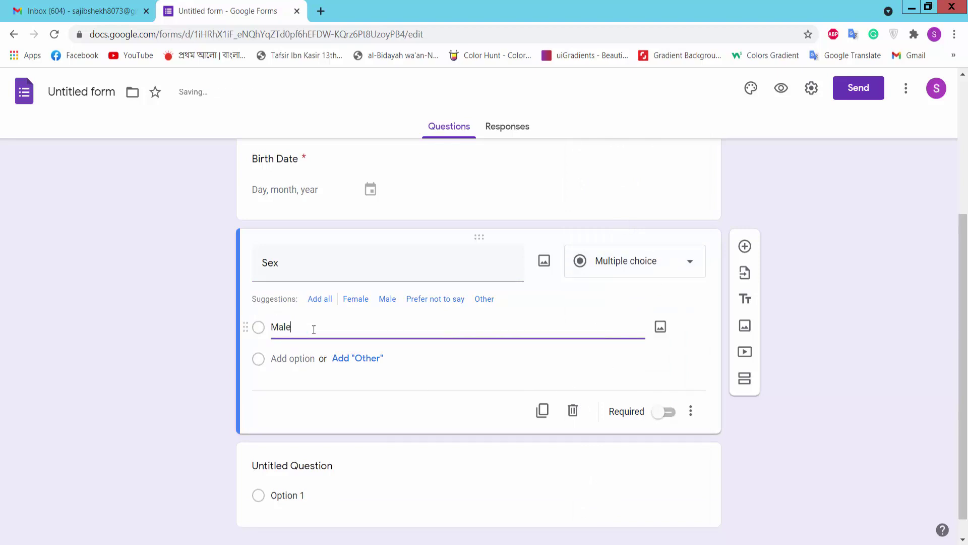
pyautogui.click(296, 358)
pyautogui.write('F')
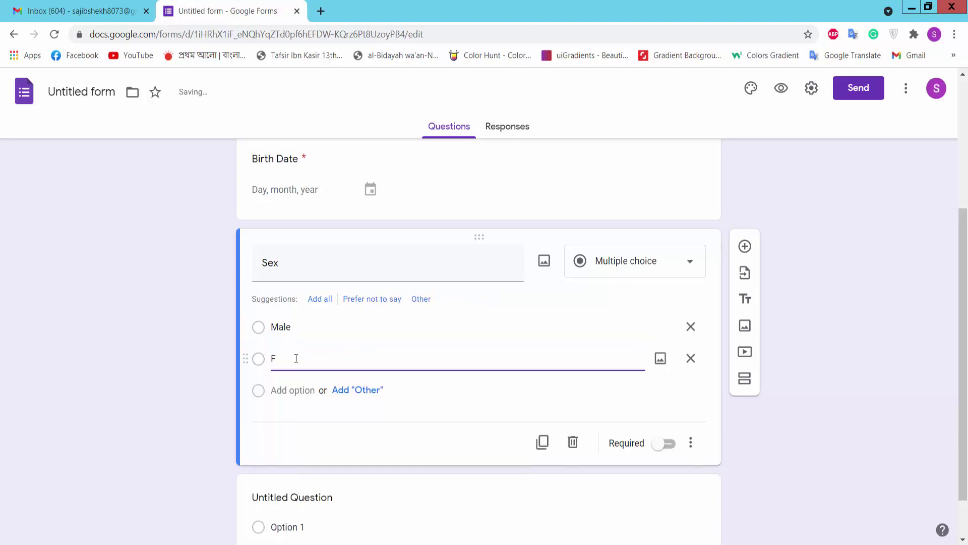
pyautogui.write('emale')
pyautogui.click(665, 444)
pyautogui.scroll(-2, 619, 353)
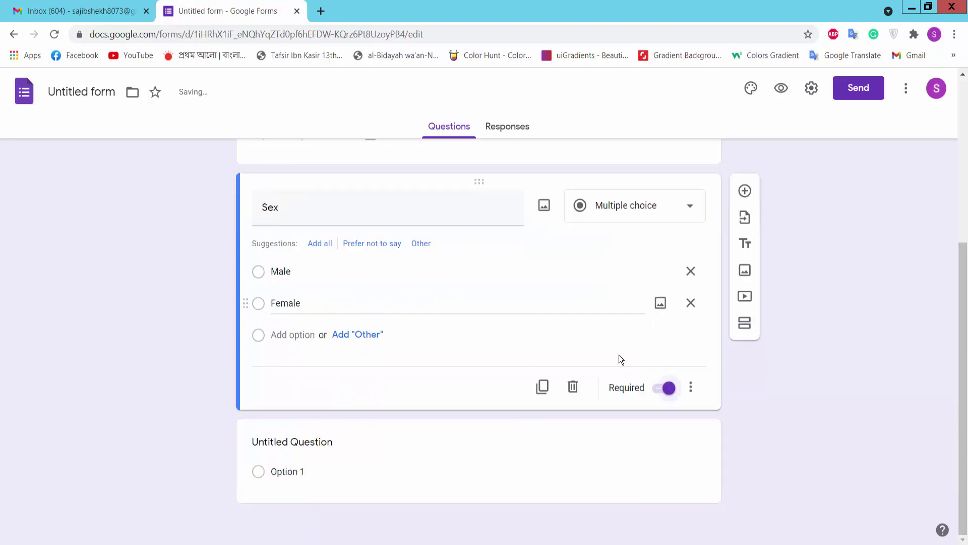
# Add a question below Sex and title it "E-mail", copied from the Notepad list.
pyautogui.click(745, 190)
pyautogui.scroll(-2, 683, 232)
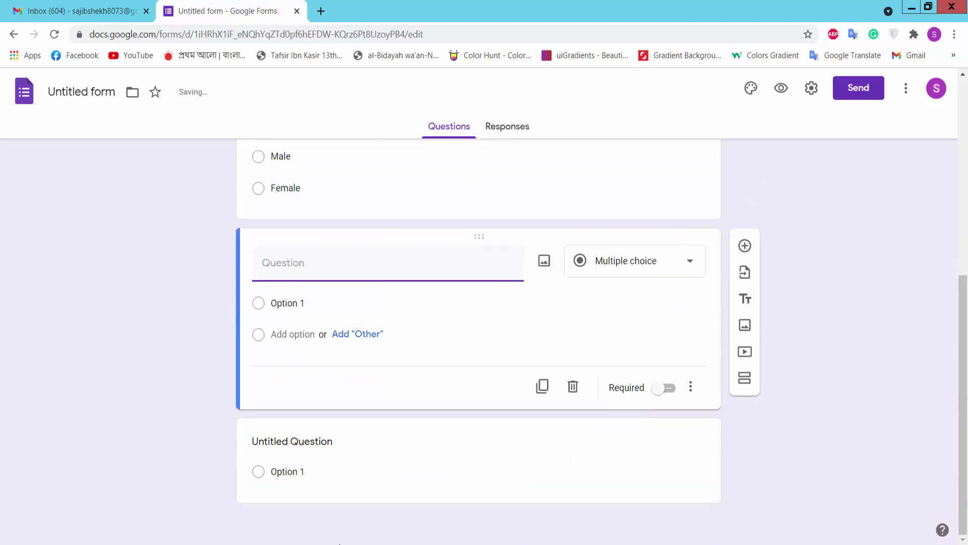
pyautogui.hotkey('alt', 'Tab')
pyautogui.moveTo(702, 163); pyautogui.dragTo(662, 160)
pyautogui.hotkey('ctrl', 'c')
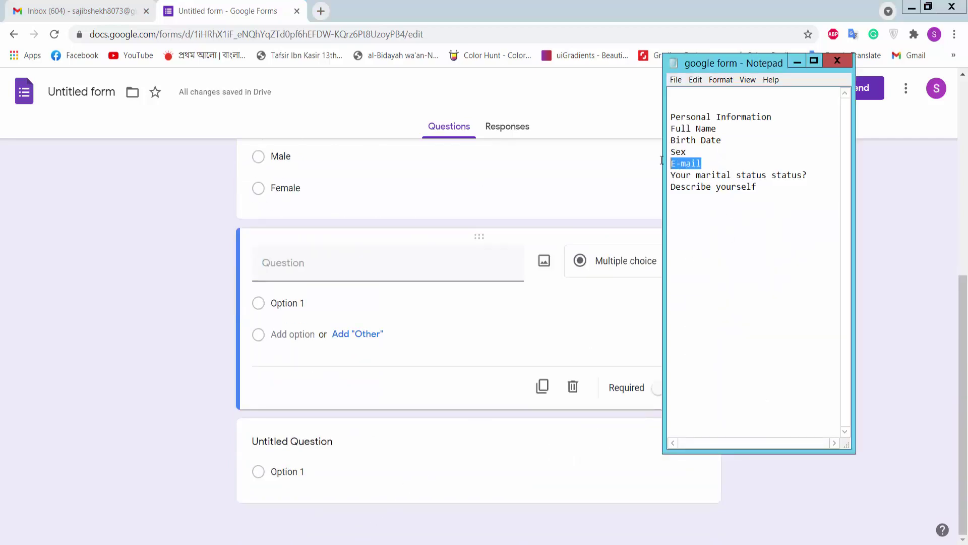
pyautogui.click(267, 259)
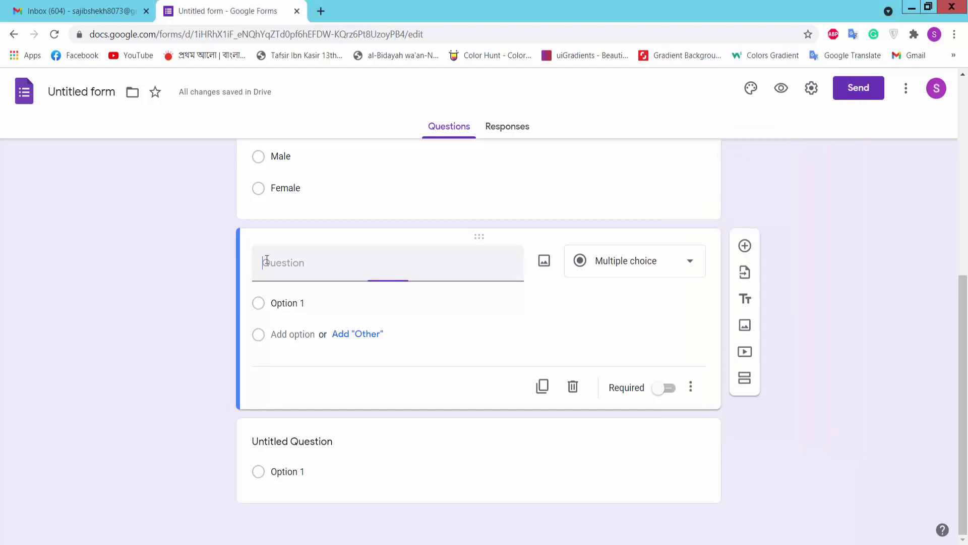
pyautogui.hotkey('ctrl', 'v')
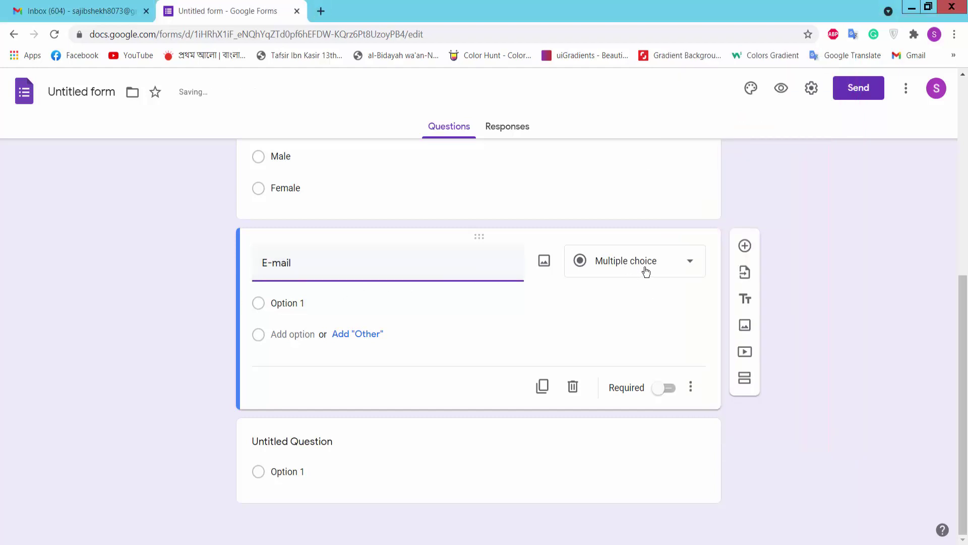
# Set the E-mail question to the Short answer type and make it required.
pyautogui.click(677, 292)
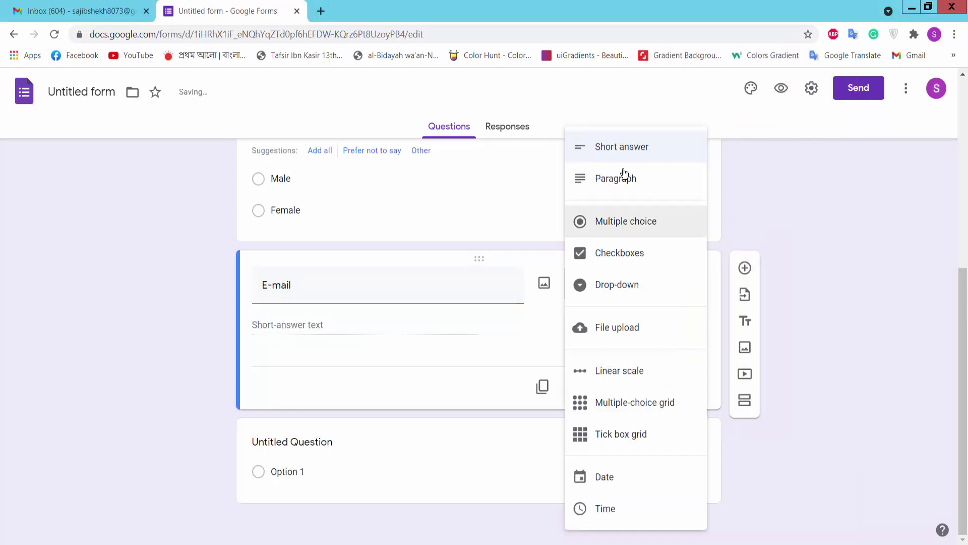
pyautogui.click(628, 151)
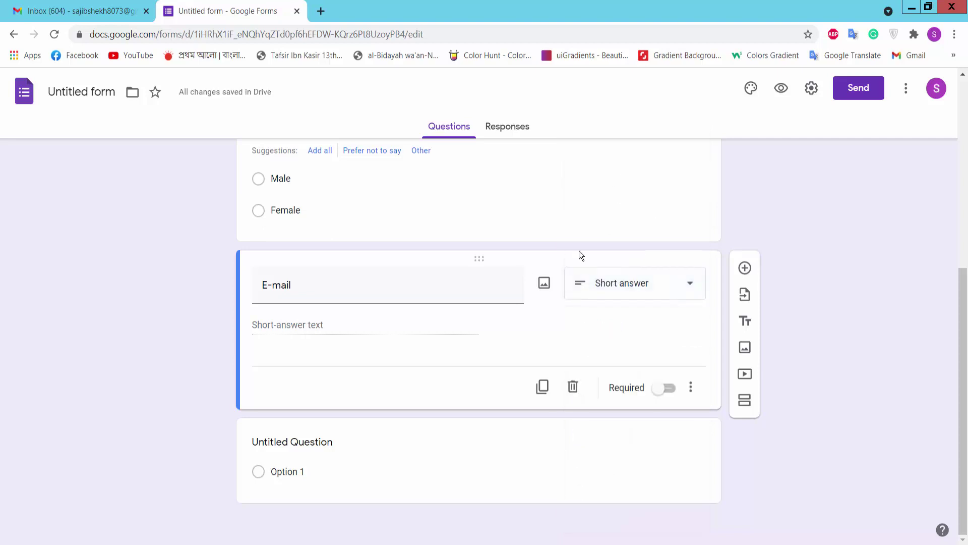
pyautogui.click(667, 388)
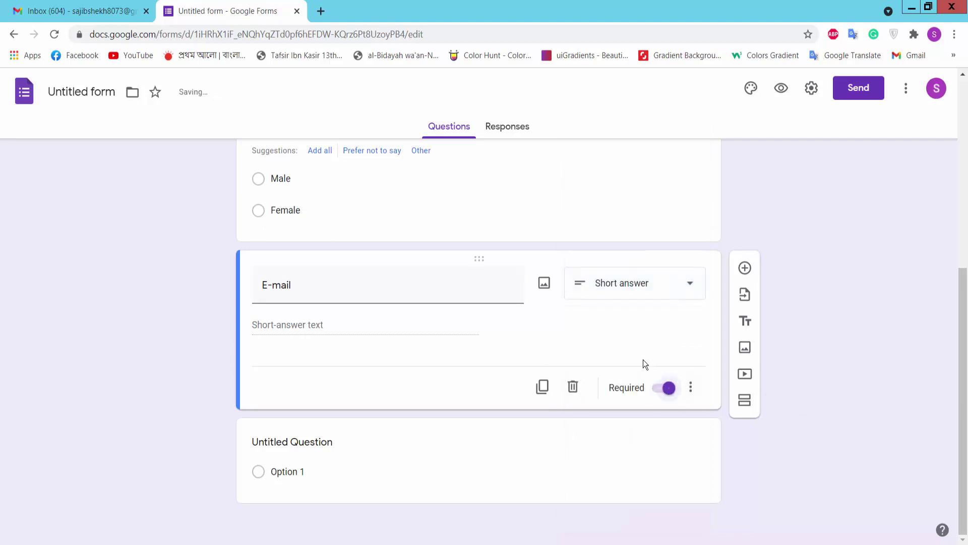
# Add a question below E-mail and title it "Your marital status status?", copied from the Notepad list.
pyautogui.click(745, 268)
pyautogui.scroll(-3, 320, 355)
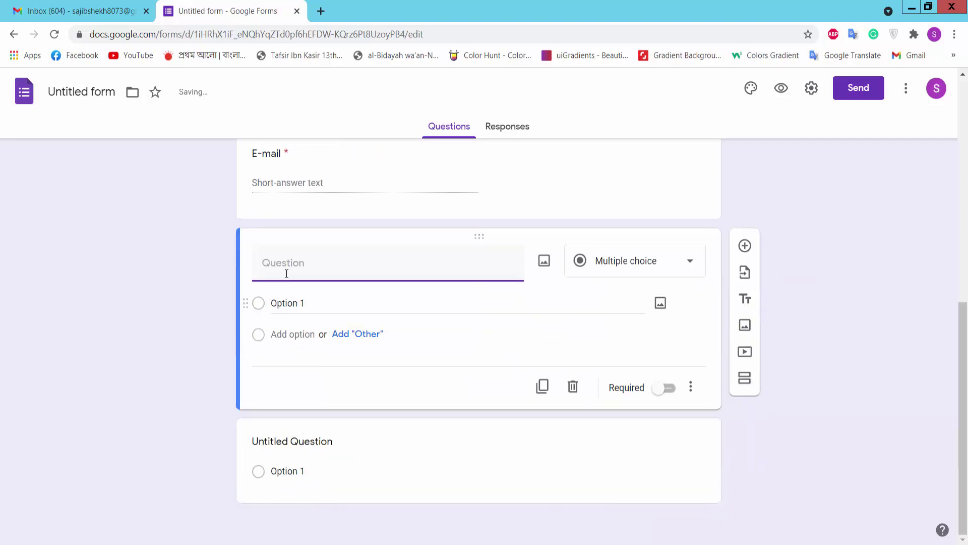
pyautogui.click(281, 544)
pyautogui.moveTo(812, 176); pyautogui.dragTo(661, 175)
pyautogui.hotkey('ctrl', 'c')
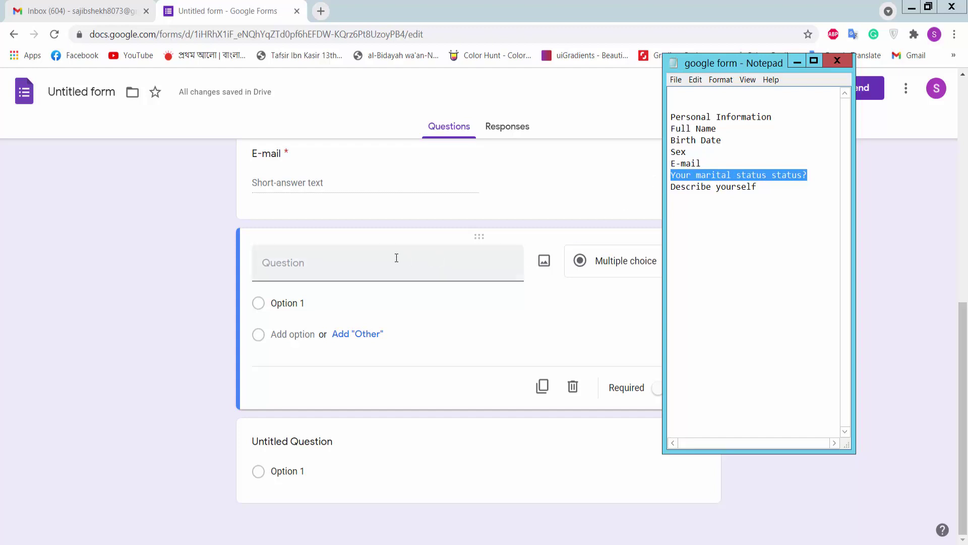
pyautogui.click(346, 262)
pyautogui.hotkey('ctrl', 'v')
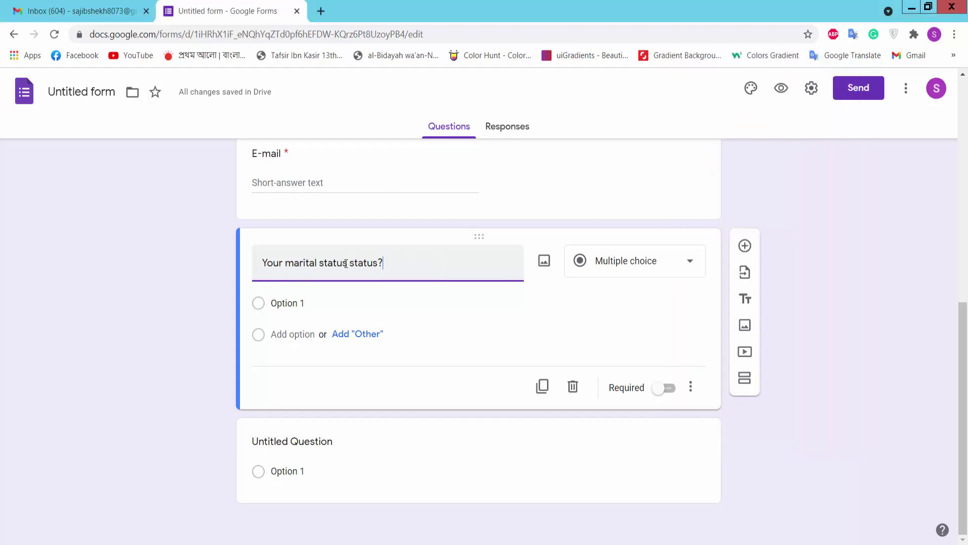
# Give the marital status question the Checkboxes type with the options "Married" and "Unmarried", and make it required.
pyautogui.click(670, 263)
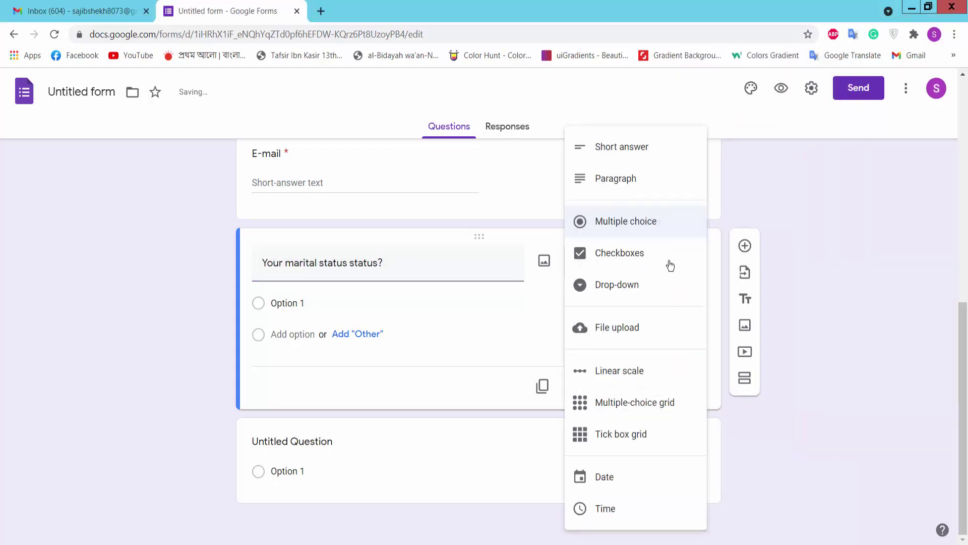
pyautogui.click(608, 257)
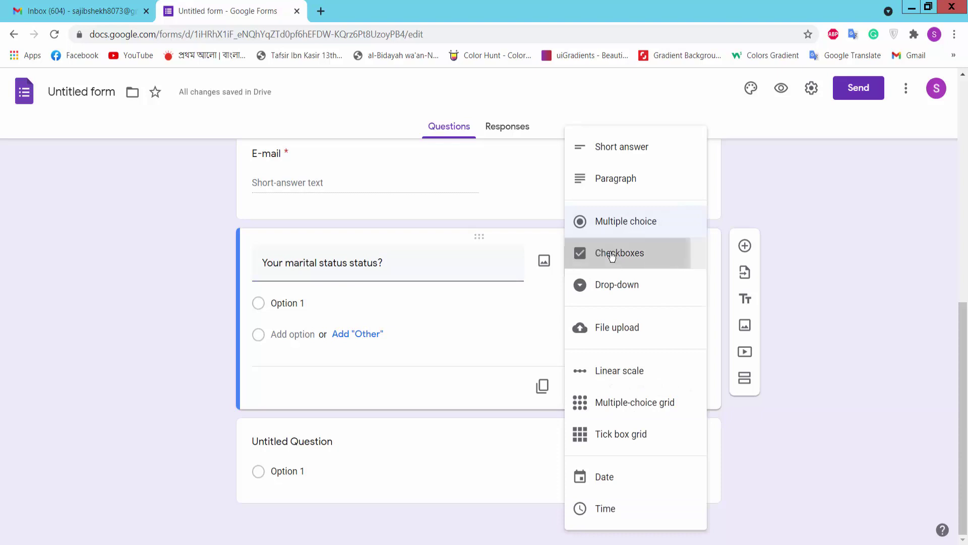
pyautogui.click(309, 303)
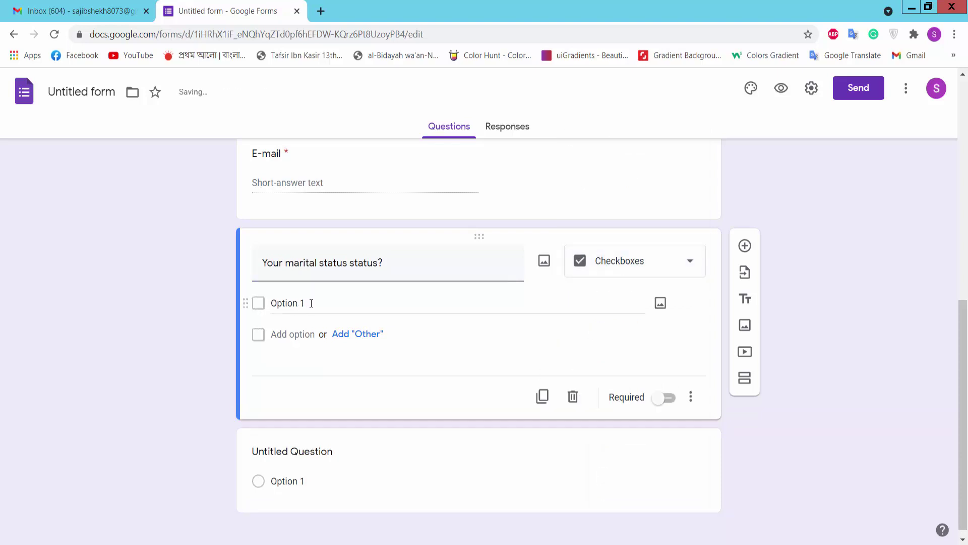
pyautogui.click(303, 302)
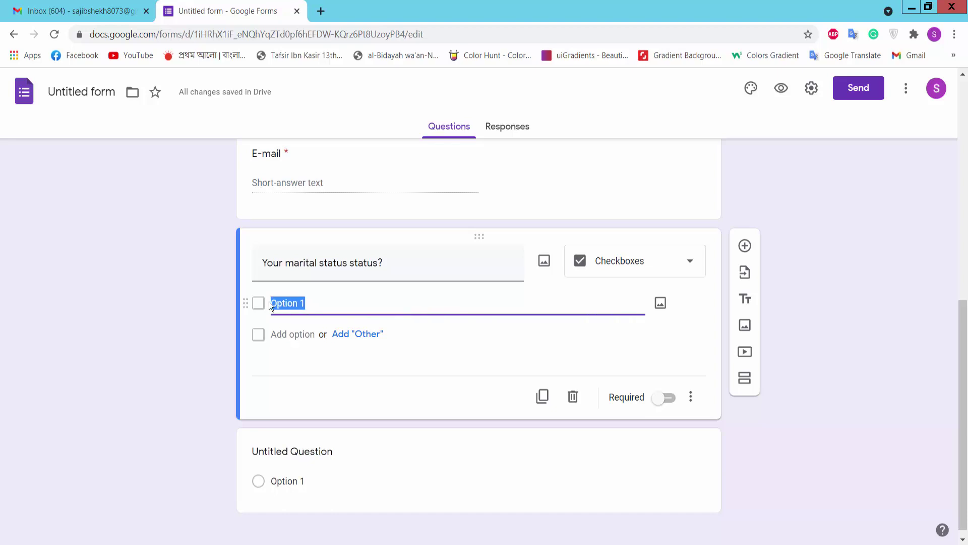
pyautogui.write('Married')
pyautogui.click(285, 335)
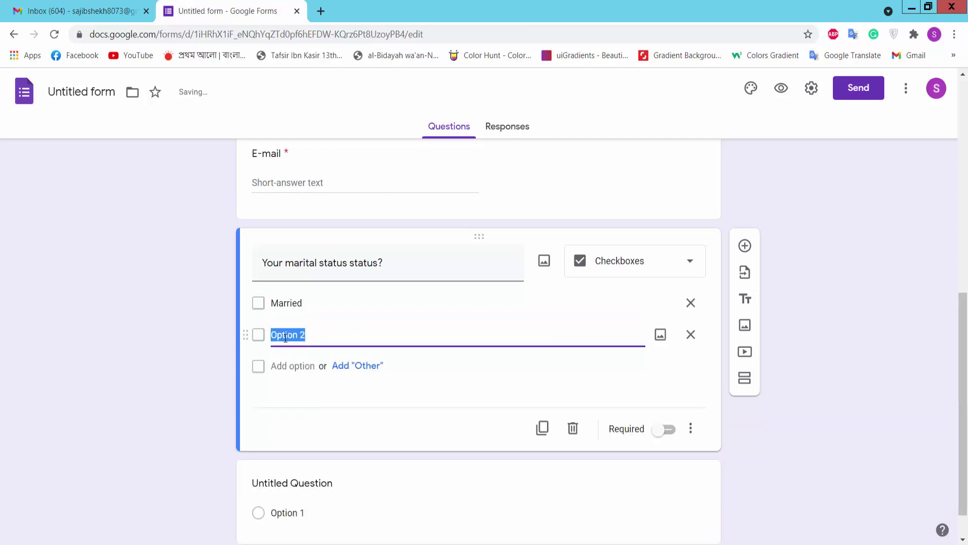
pyautogui.write('Unmarrided')
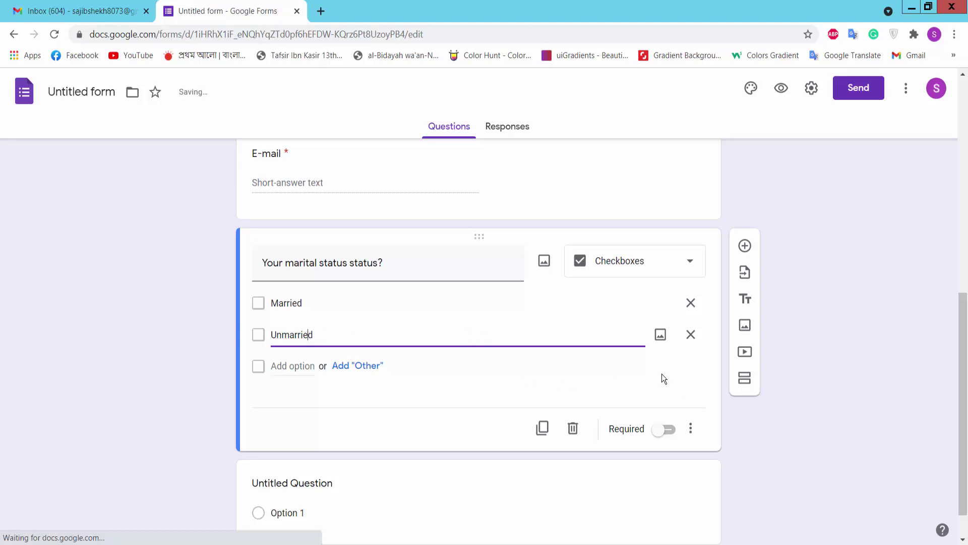
pyautogui.click(667, 429)
pyautogui.scroll(-1, 658, 394)
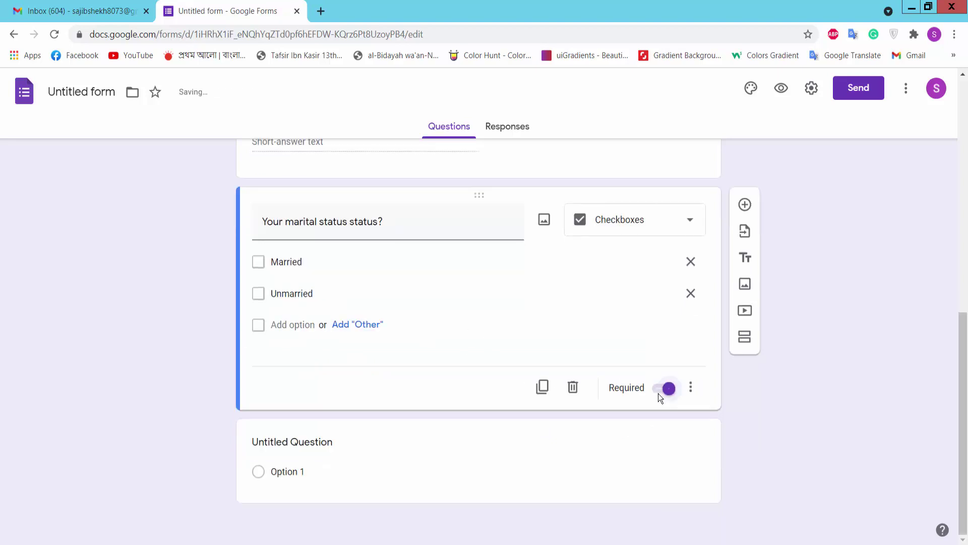
# Retitle the untitled question at the end of the form as "Describe yourself", copied from the Notepad list.
pyautogui.click(353, 544)
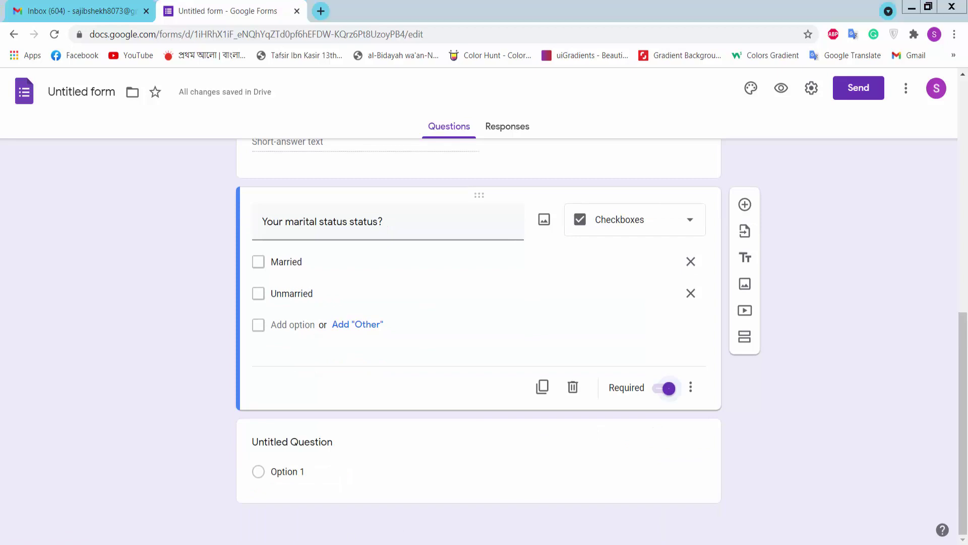
pyautogui.moveTo(765, 189); pyautogui.dragTo(666, 187)
pyautogui.hotkey('ctrl', 'c')
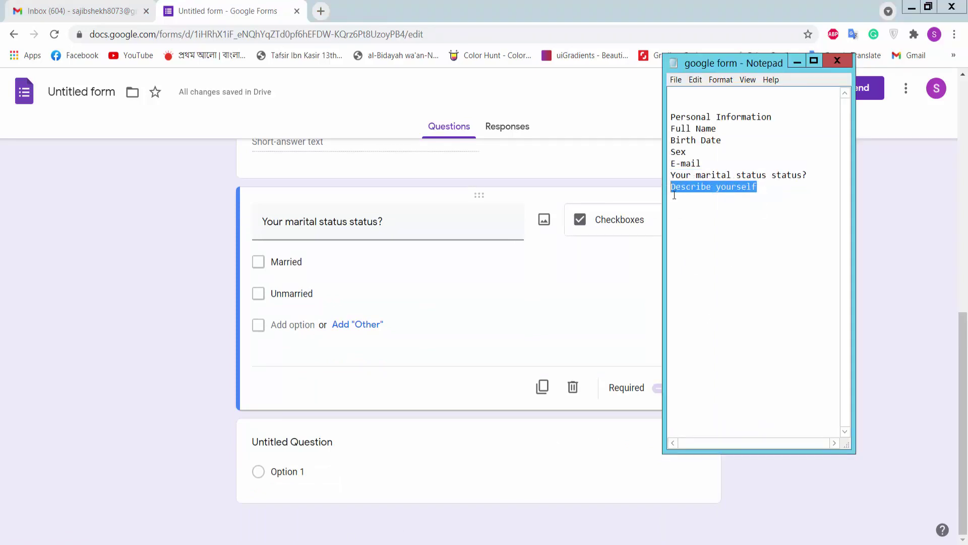
pyautogui.click(496, 488)
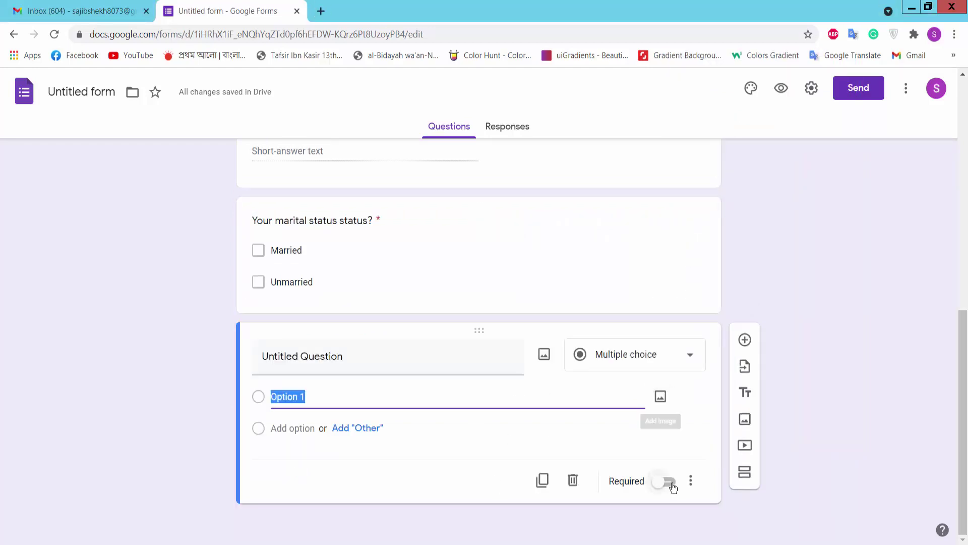
pyautogui.click(371, 358)
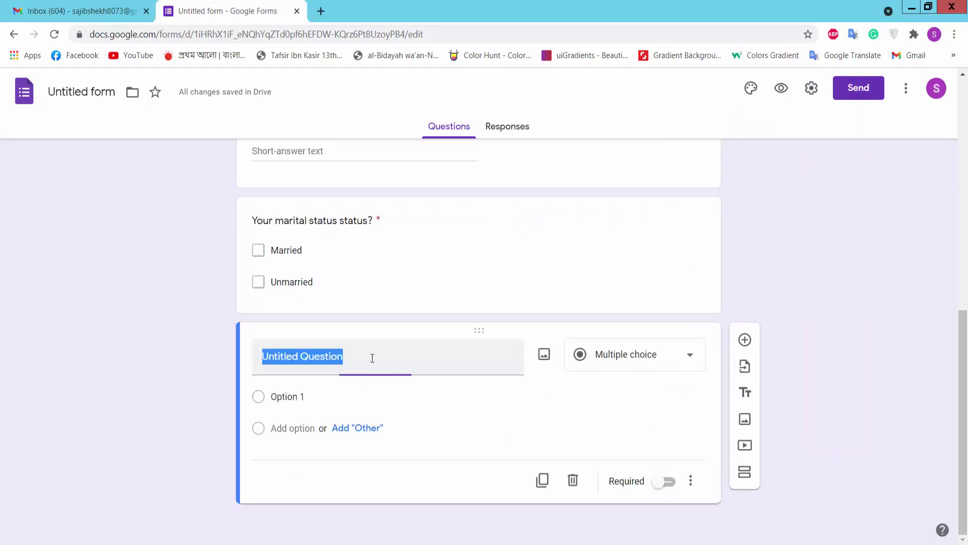
pyautogui.hotkey('ctrl', 'v')
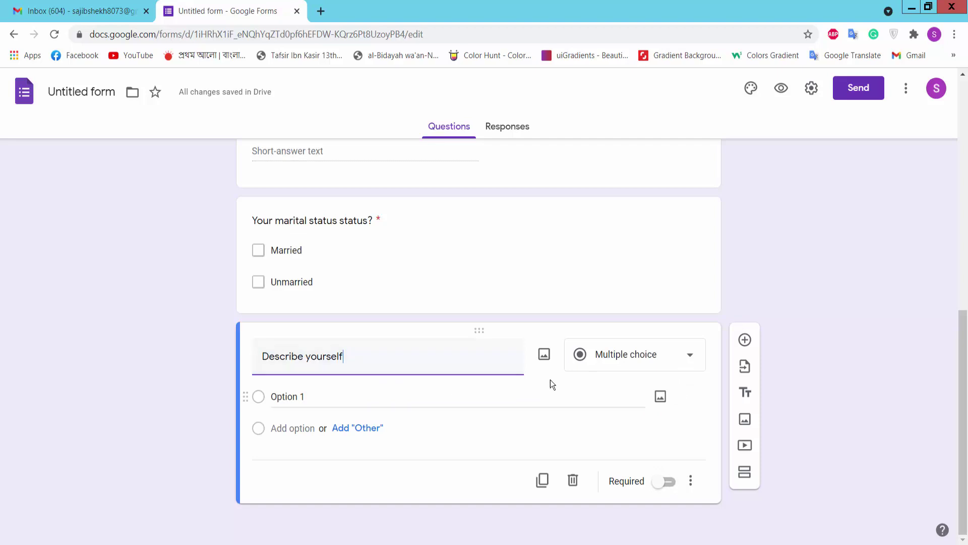
# Set the Describe yourself question to the Paragraph type and make it required.
pyautogui.click(682, 356)
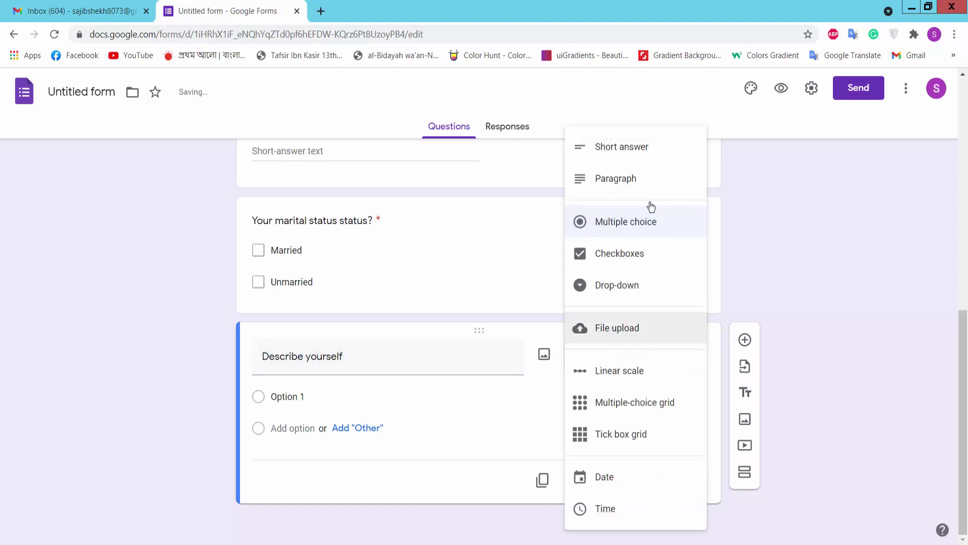
pyautogui.click(626, 185)
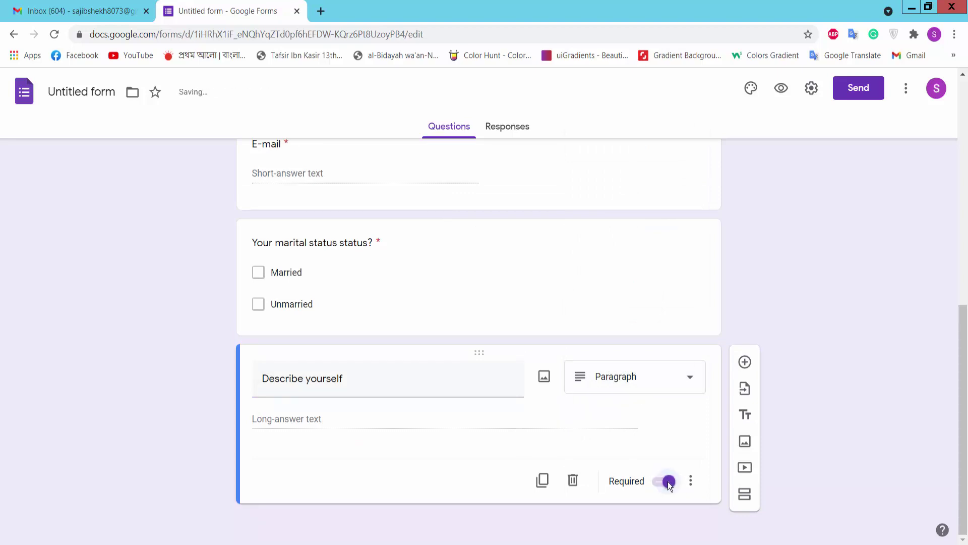
pyautogui.click(619, 273)
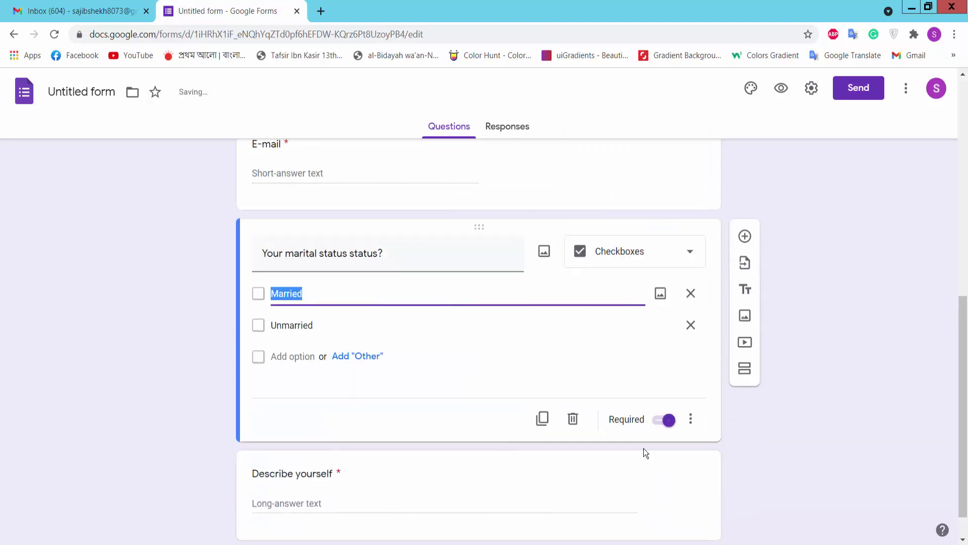
# Insert the basketball silhouette image from the Work and School themes as the form header and choose the dark slate theme colour.
pyautogui.scroll(10, 515, 404)
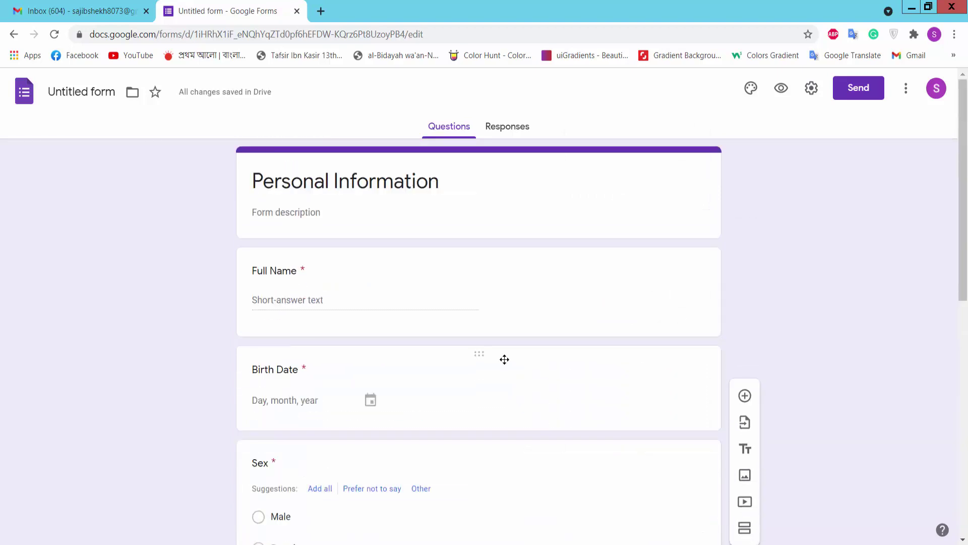
pyautogui.click(752, 90)
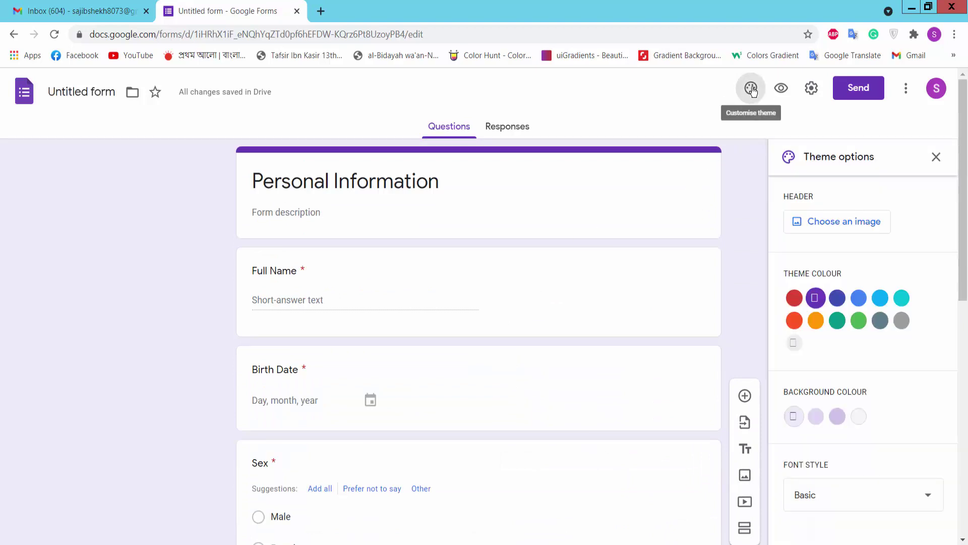
pyautogui.click(840, 226)
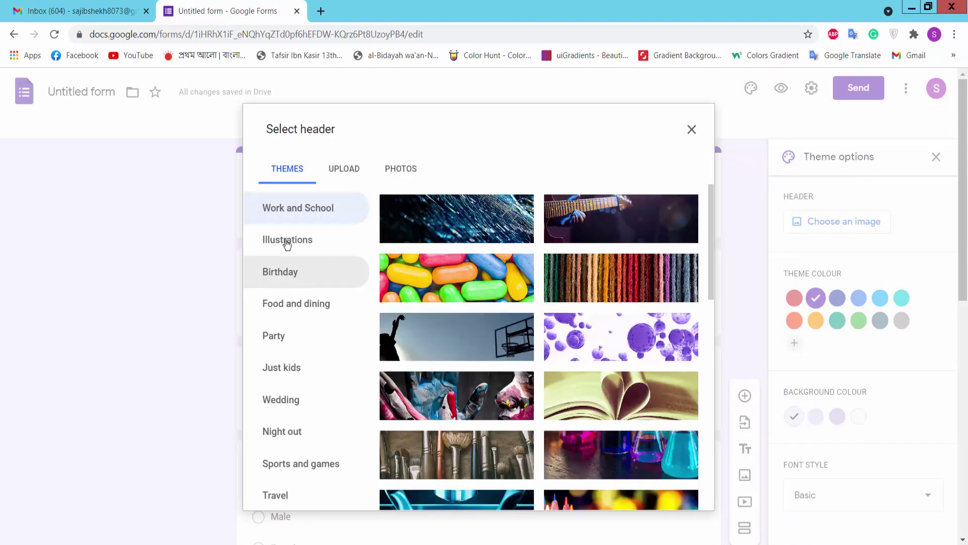
pyautogui.click(408, 171)
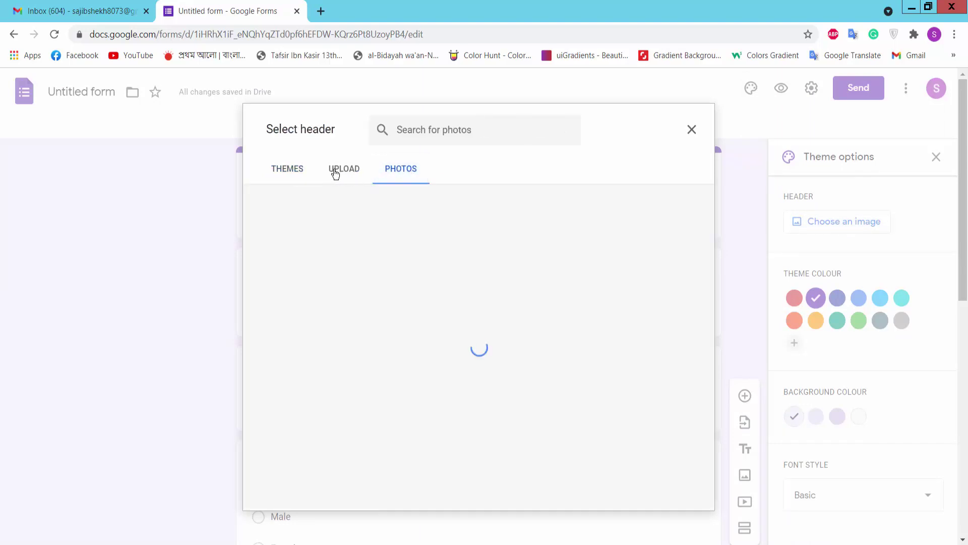
pyautogui.click(336, 171)
pyautogui.click(290, 170)
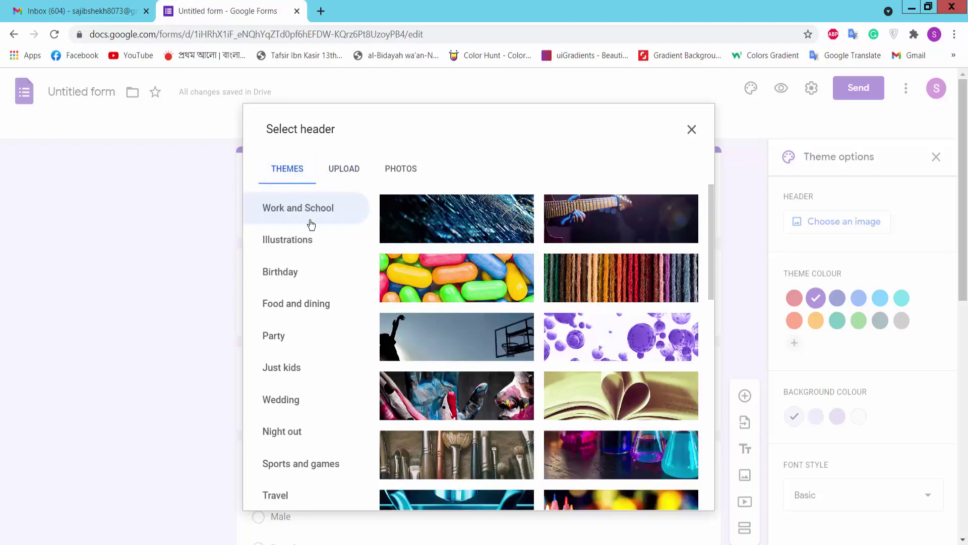
pyautogui.scroll(-5, 479, 334)
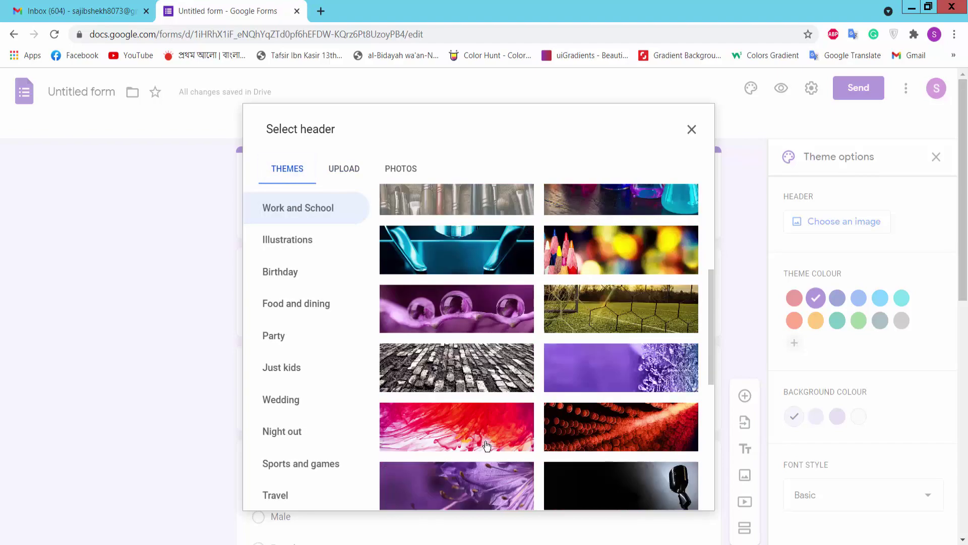
pyautogui.scroll(5, 487, 445)
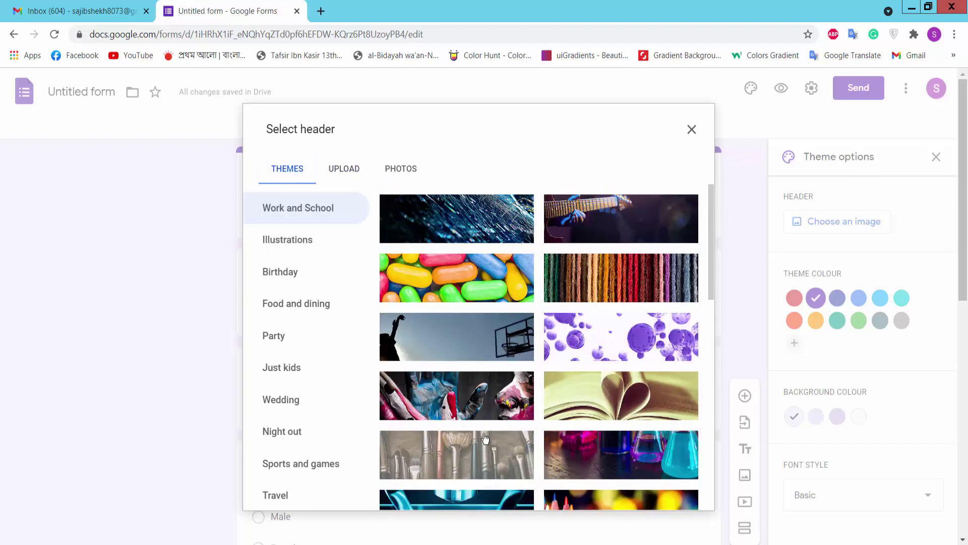
pyautogui.click(460, 335)
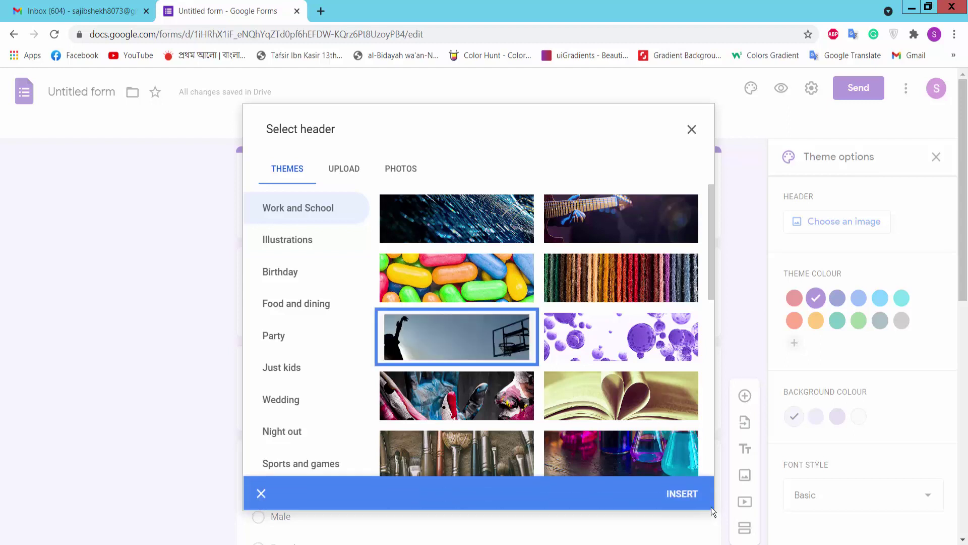
pyautogui.click(689, 498)
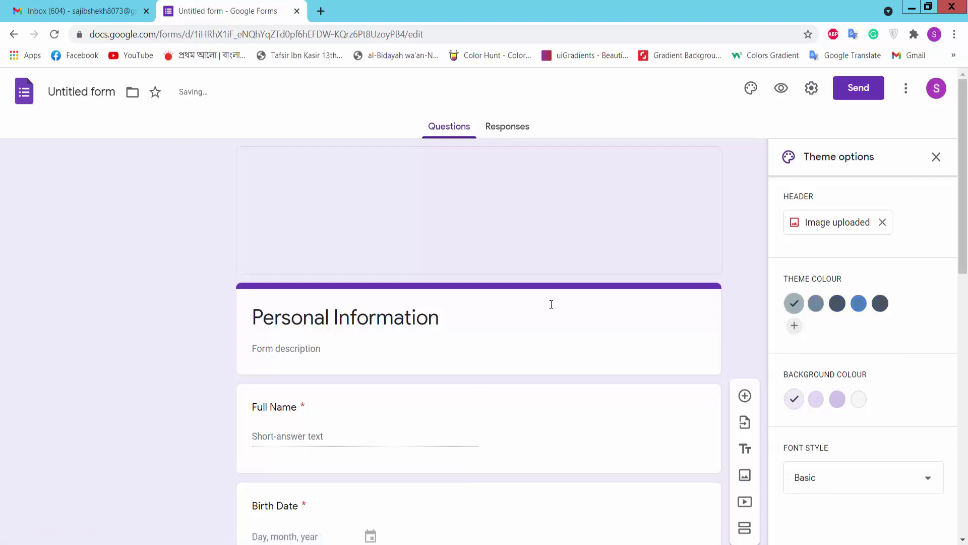
pyautogui.click(838, 304)
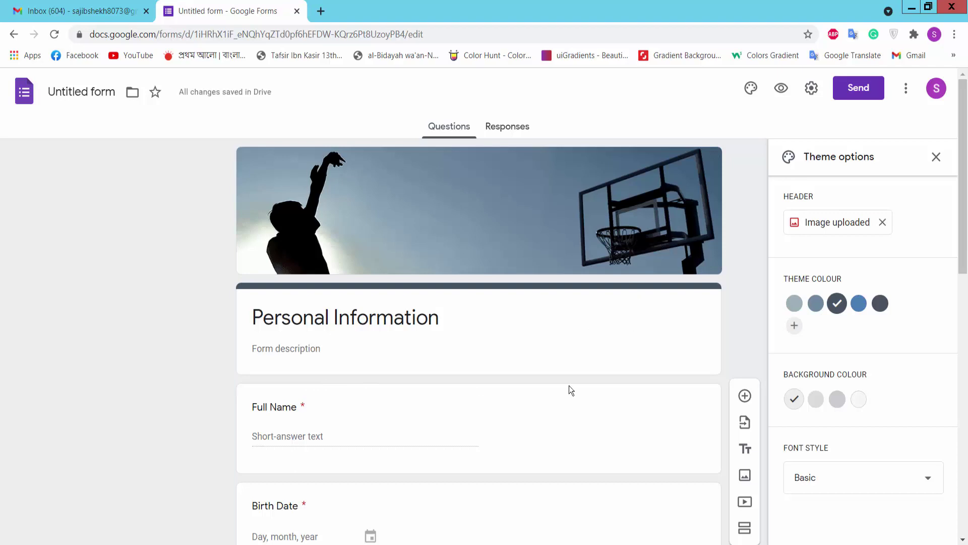
# Open the preview of the finished Personal Information form and look through all of its questions.
pyautogui.scroll(-12, 569, 385)
pyautogui.scroll(8, 561, 392)
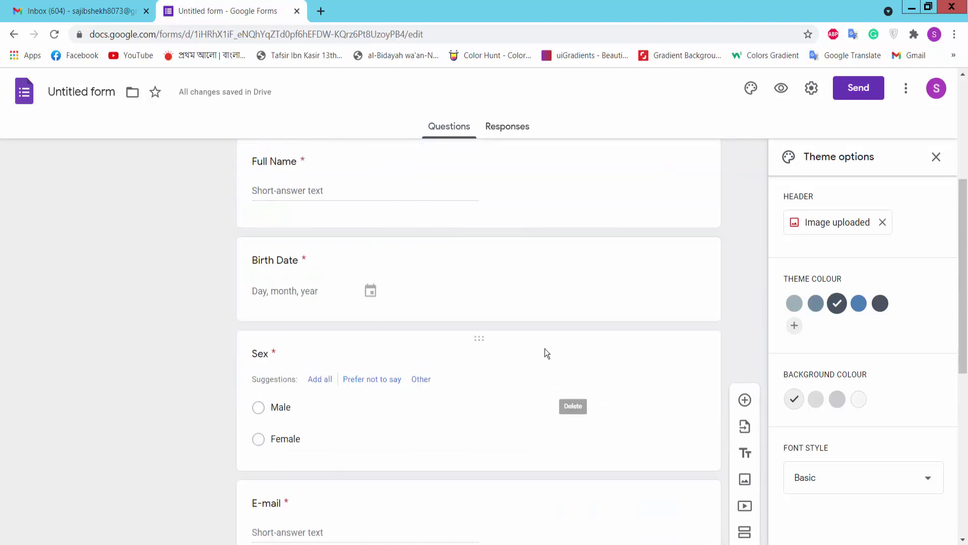
pyautogui.hotkey('ctrl', '-')
pyautogui.hotkey('ctrl', '-')
pyautogui.scroll(4, 545, 350)
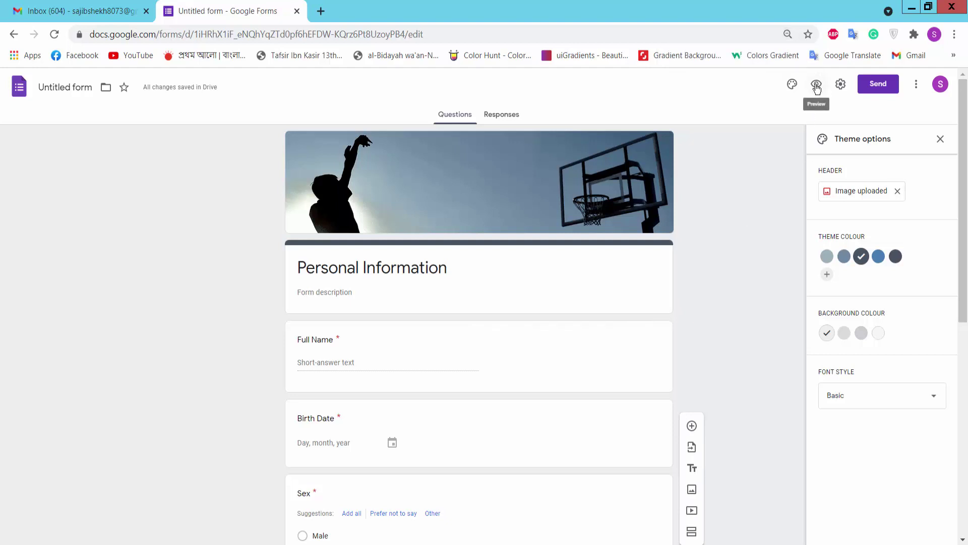
pyautogui.hotkey('ctrl', '+')
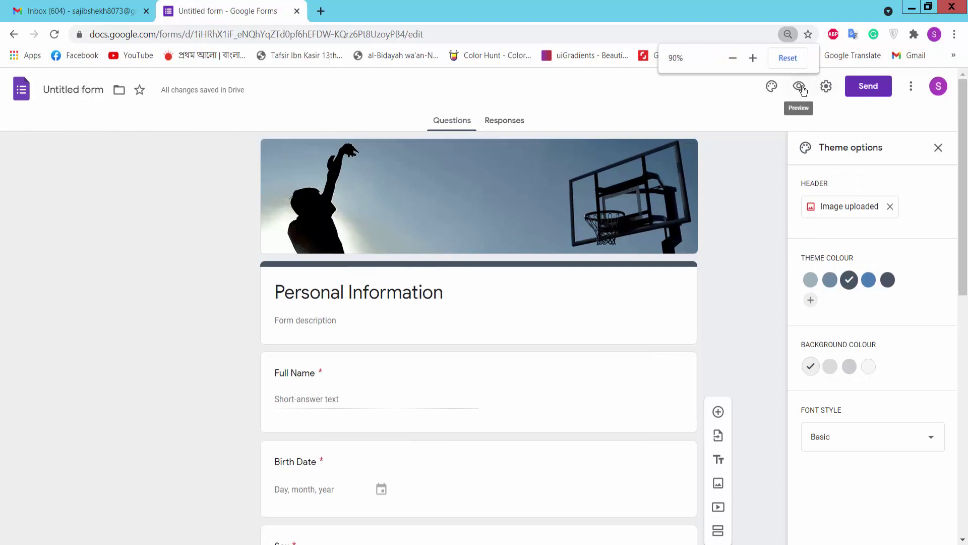
pyautogui.hotkey('ctrl', '+')
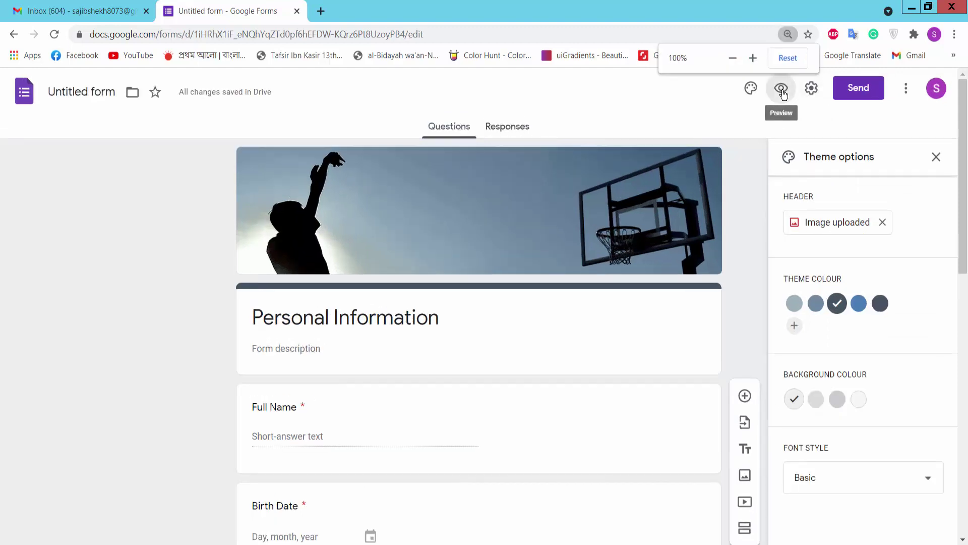
pyautogui.click(782, 89)
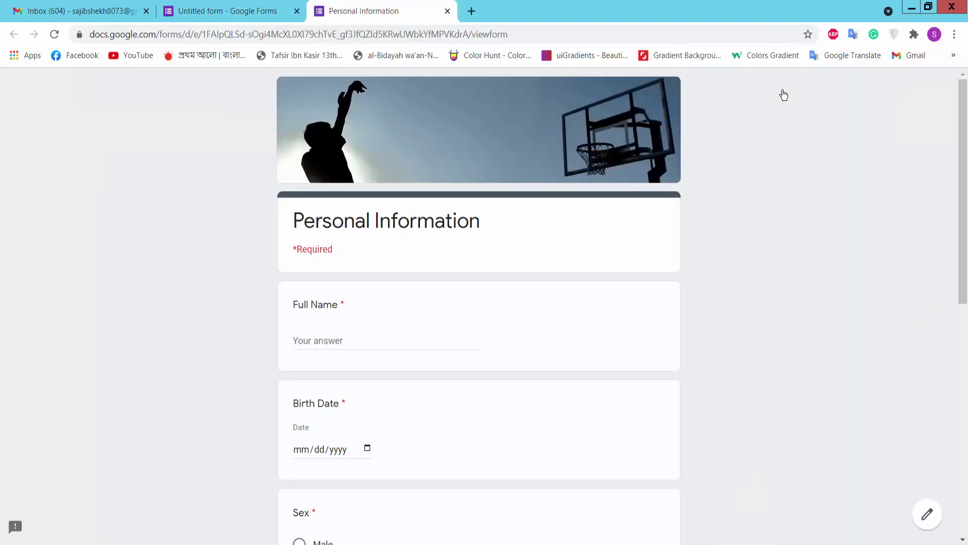
pyautogui.scroll(-9, 538, 281)
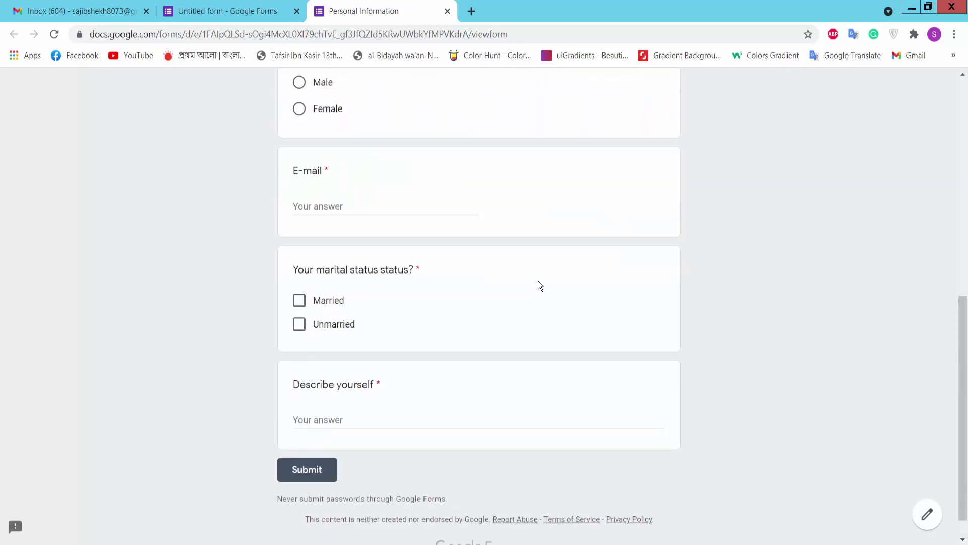
pyautogui.scroll(6, 408, 378)
pyautogui.scroll(3, 412, 292)
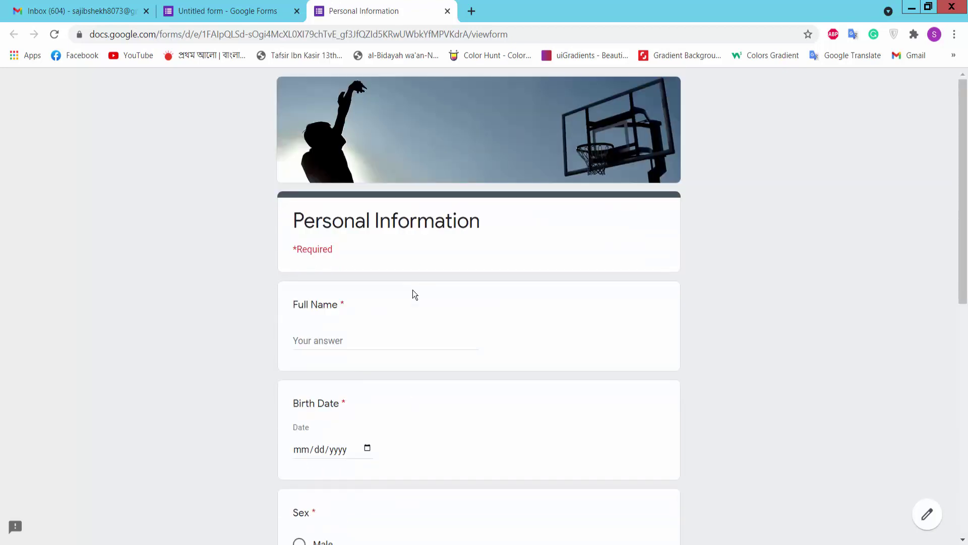
pyautogui.scroll(-1, 412, 287)
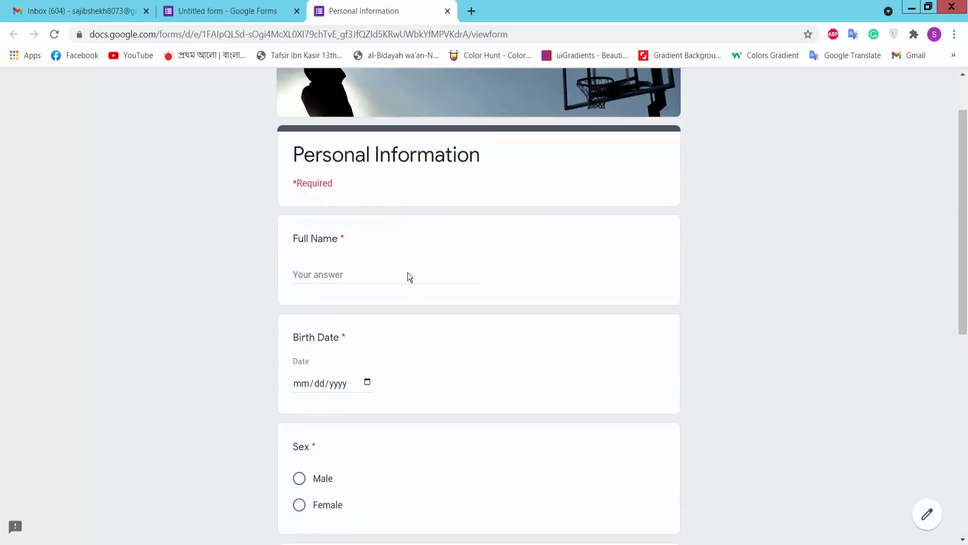
# Test the preview by entering the Full Name and Birth Date fields without answering them, and choose Male for the Sex question.
pyautogui.click(325, 274)
pyautogui.click(332, 388)
pyautogui.scroll(-4, 546, 333)
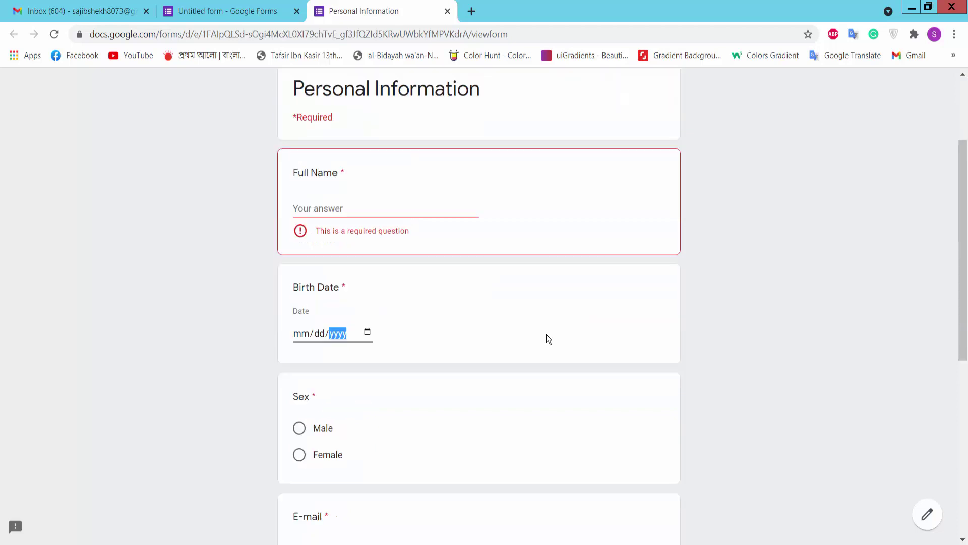
pyautogui.click(301, 233)
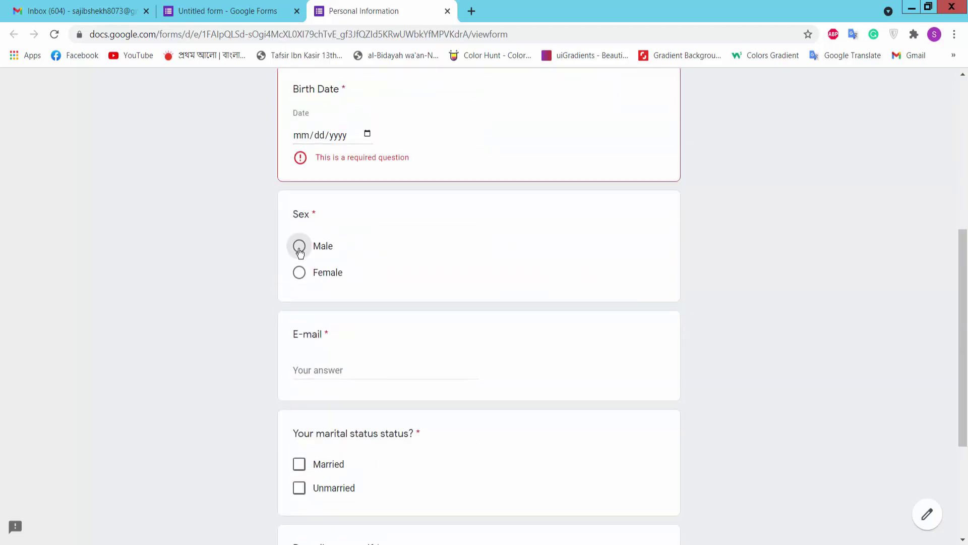
pyautogui.click(300, 246)
pyautogui.scroll(-2, 486, 285)
# Enter the E-mail and Describe yourself fields without answering them, and choose only Unmarried for the marital status question.
pyautogui.click(372, 243)
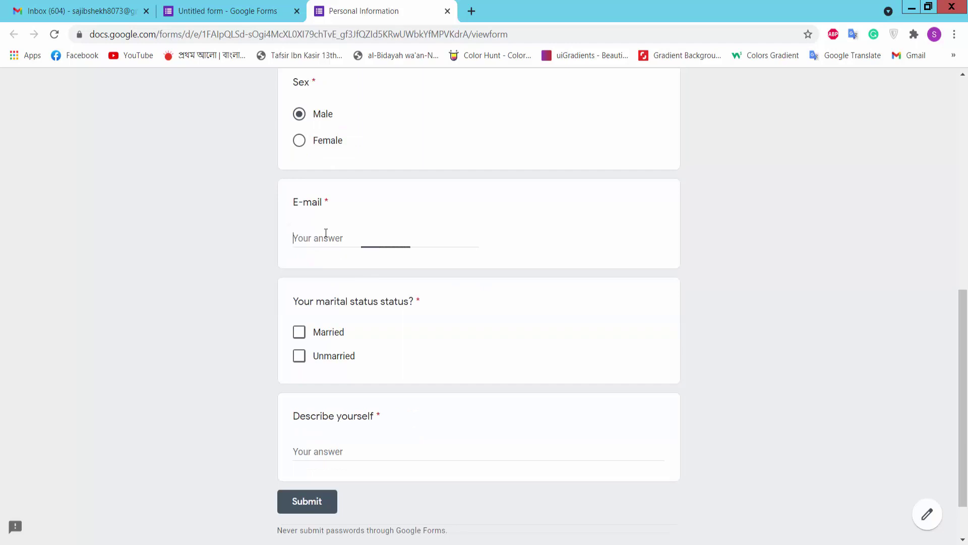
pyautogui.click(300, 332)
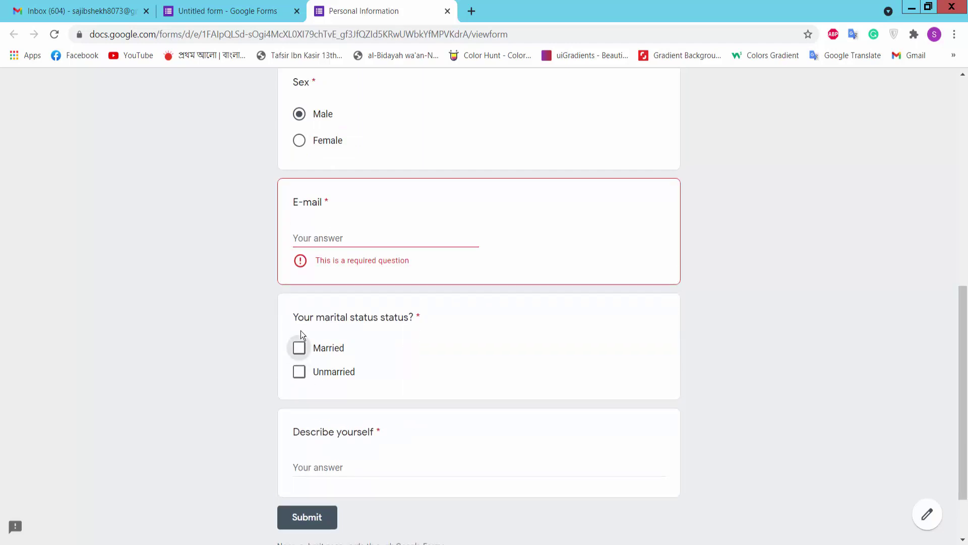
pyautogui.click(299, 371)
pyautogui.click(300, 348)
pyautogui.scroll(-2, 434, 353)
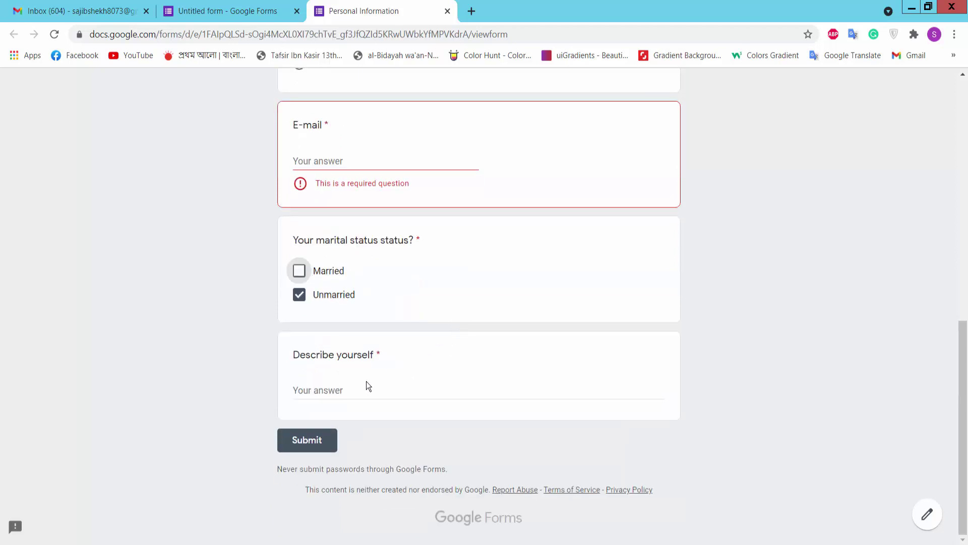
pyautogui.click(334, 388)
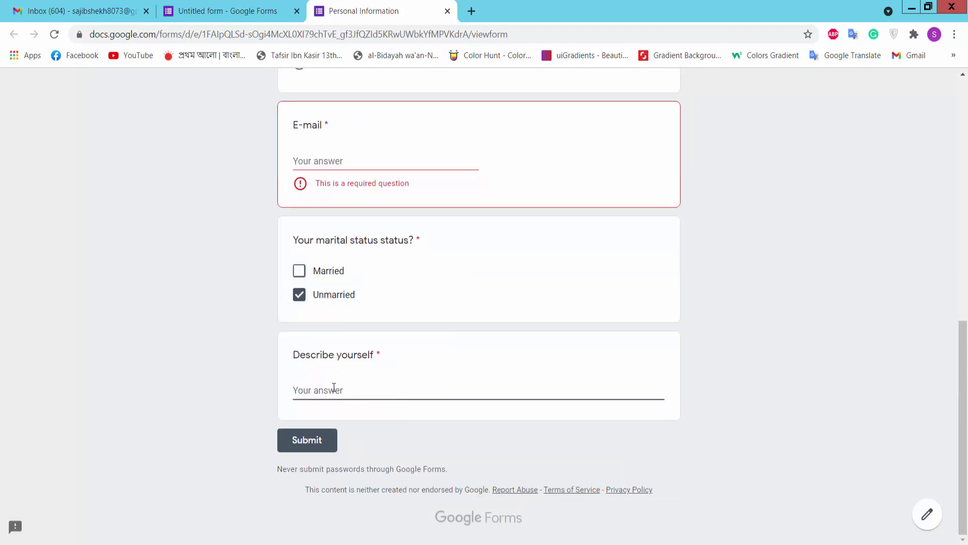
# Copy the web address of the form preview, open it in a new browser tab and look over the blank form.
pyautogui.scroll(15, 459, 421)
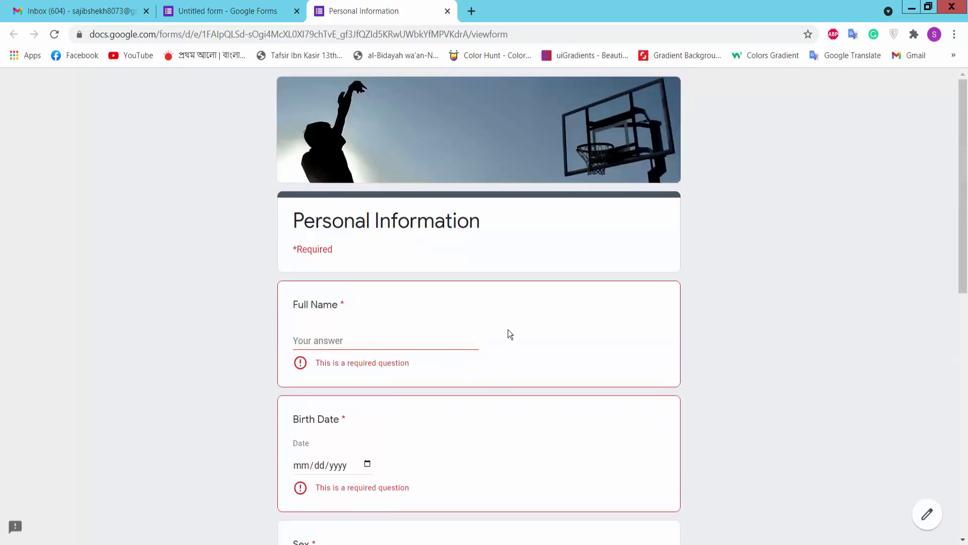
pyautogui.hotkey('ctrl', '-')
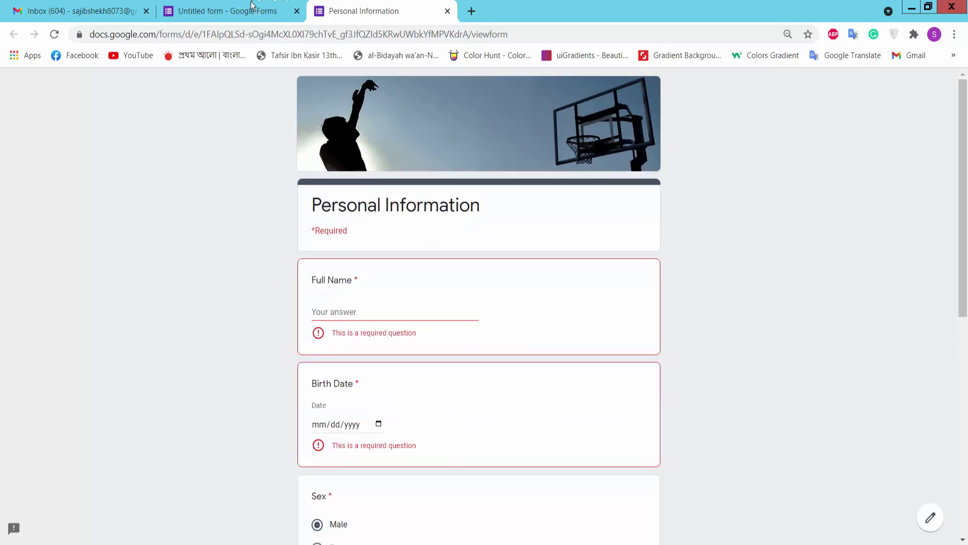
pyautogui.scroll(-3, 549, 353)
pyautogui.scroll(3, 549, 355)
pyautogui.click(192, 36)
pyautogui.hotkey('ctrl', 'c')
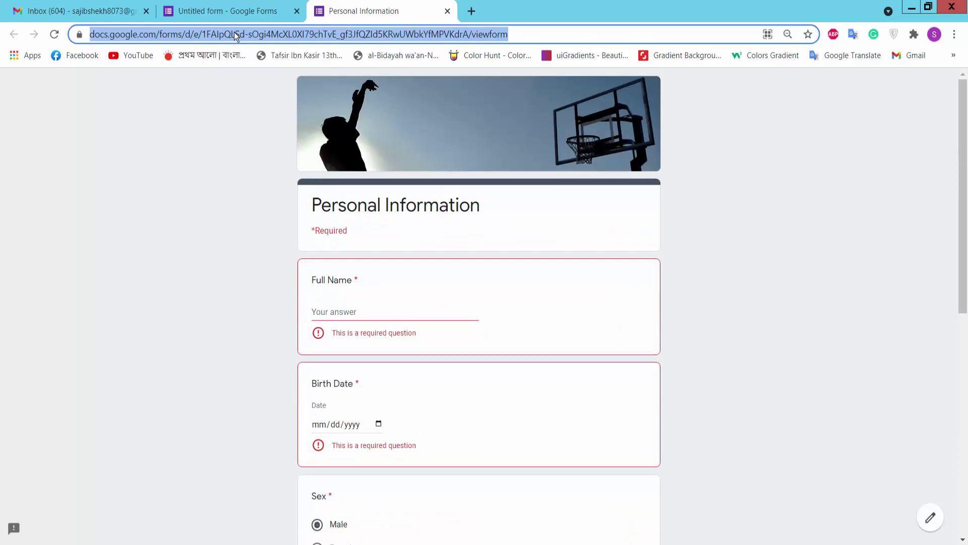
pyautogui.click(472, 11)
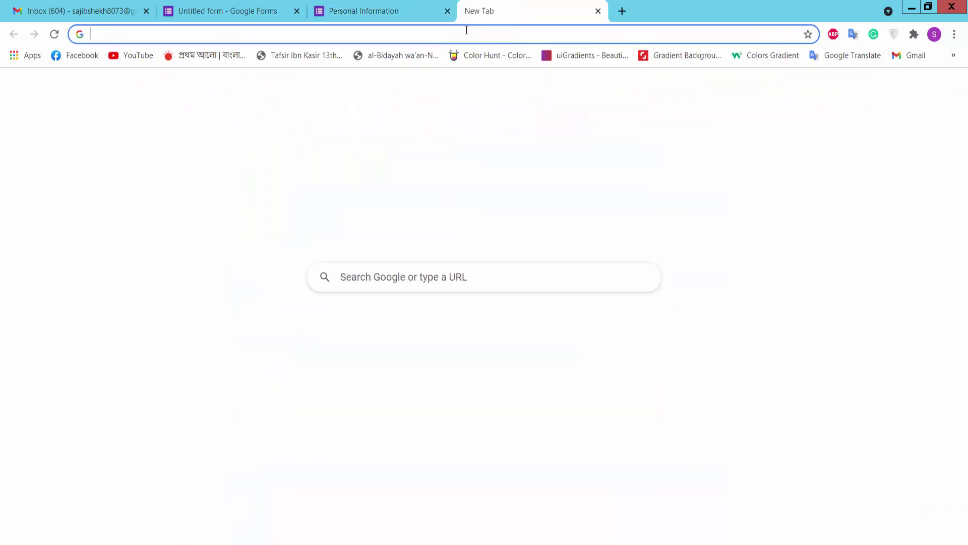
pyautogui.hotkey('ctrl', 'v')
pyautogui.press('Return')
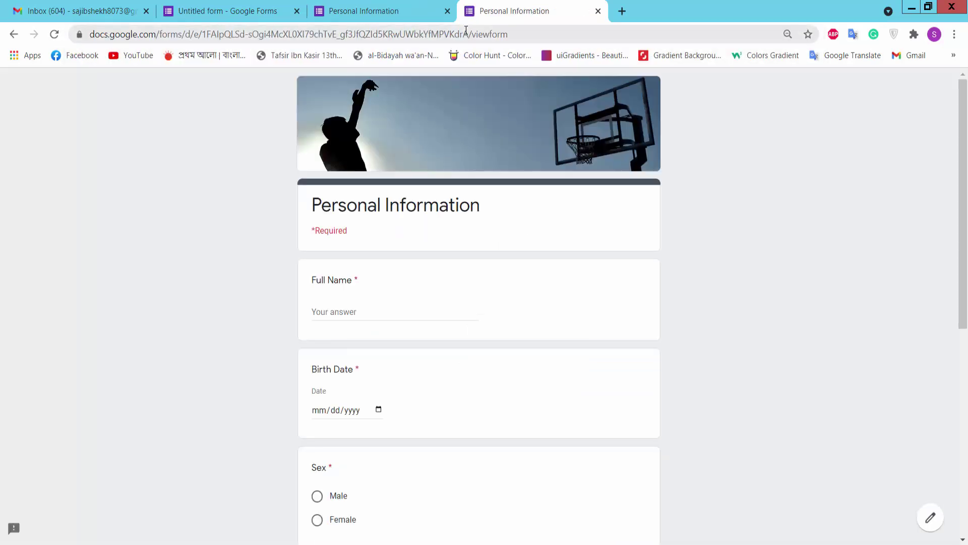
pyautogui.scroll(-4, 514, 222)
pyautogui.scroll(4, 513, 223)
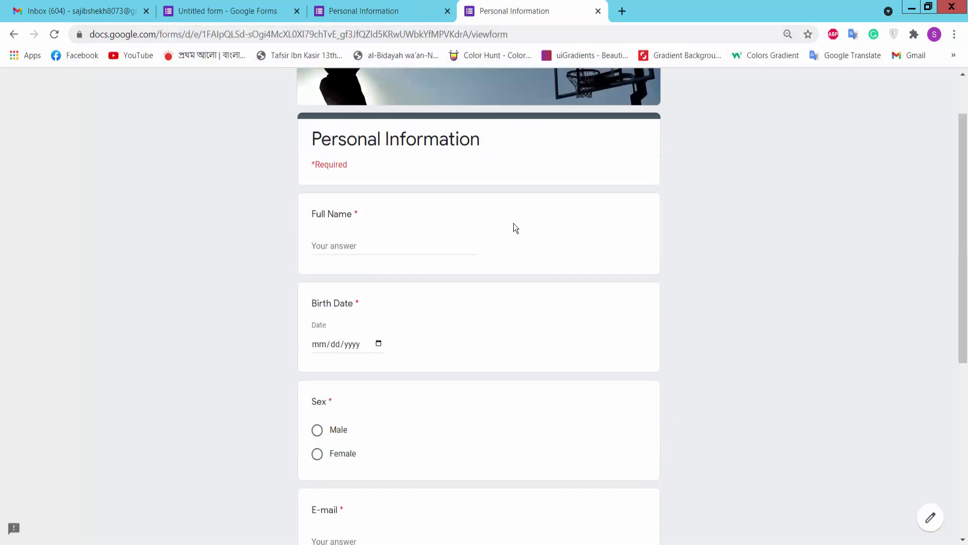